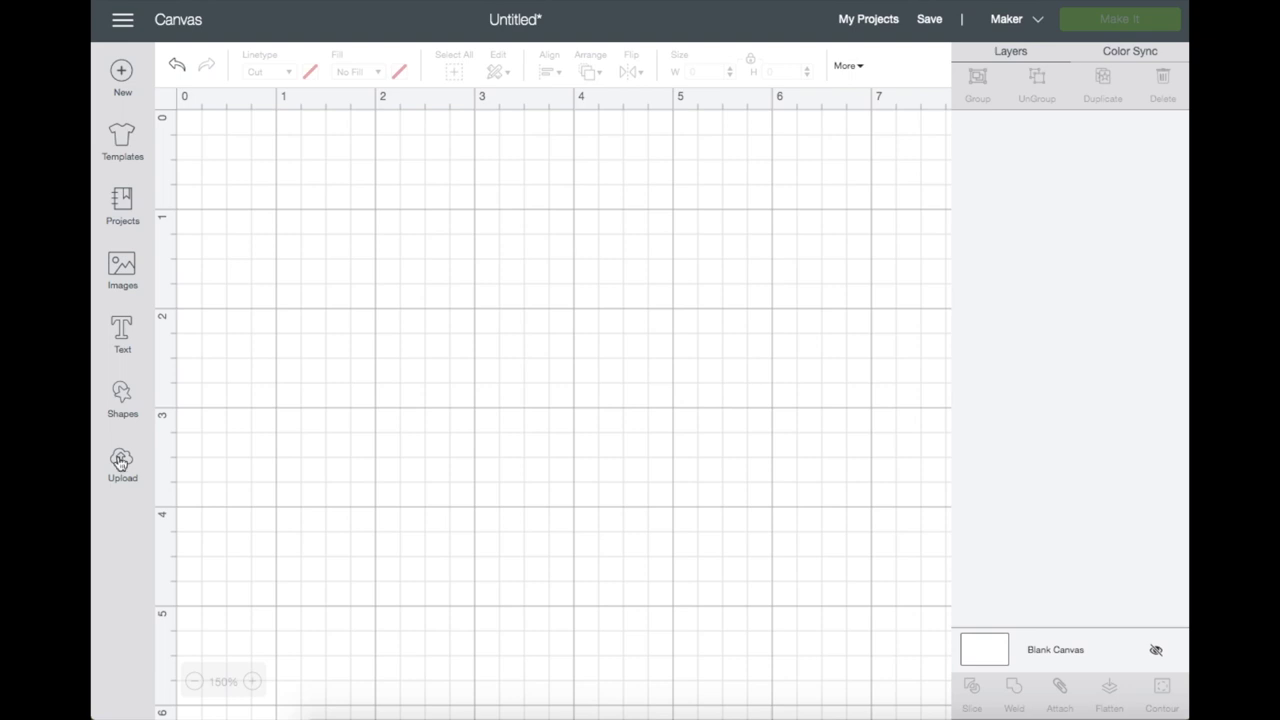
Step: Go to the Upload page to start adding sheet-music images
click(121, 461)
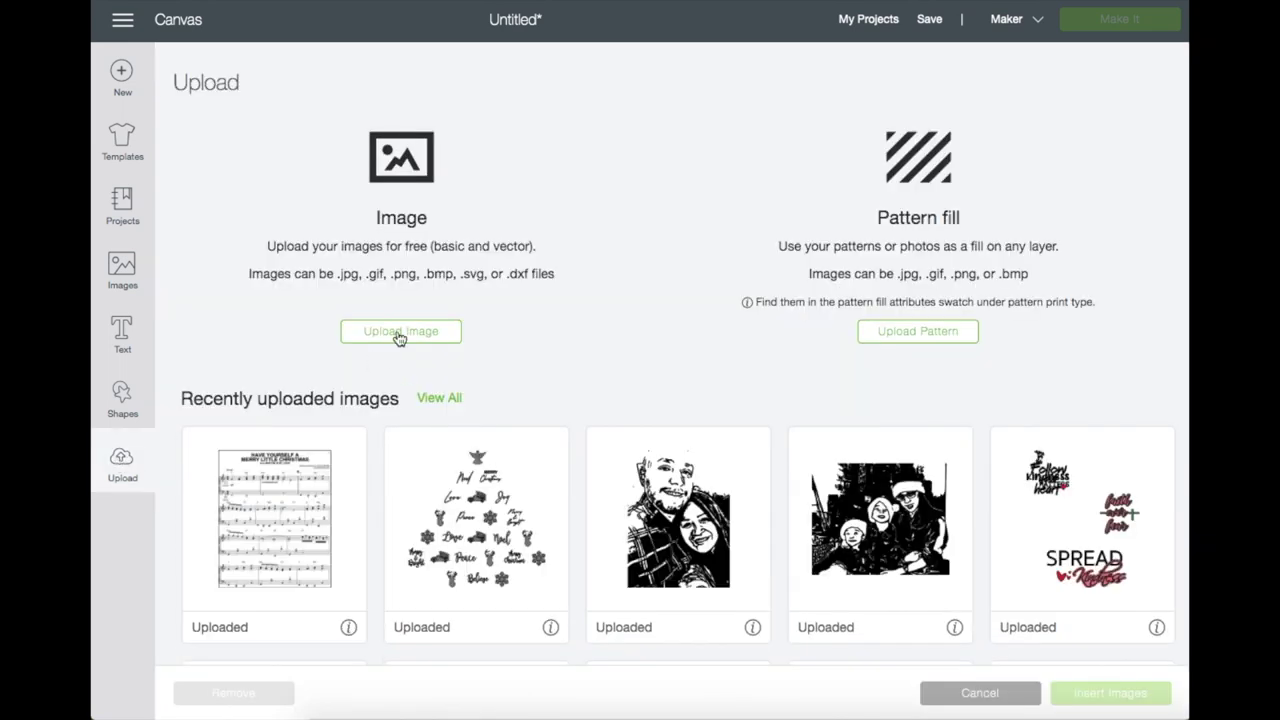
Step: Upload Carol Of The Bells.png as a Complex image and save it as Print Then Cut
click(398, 335)
click(599, 361)
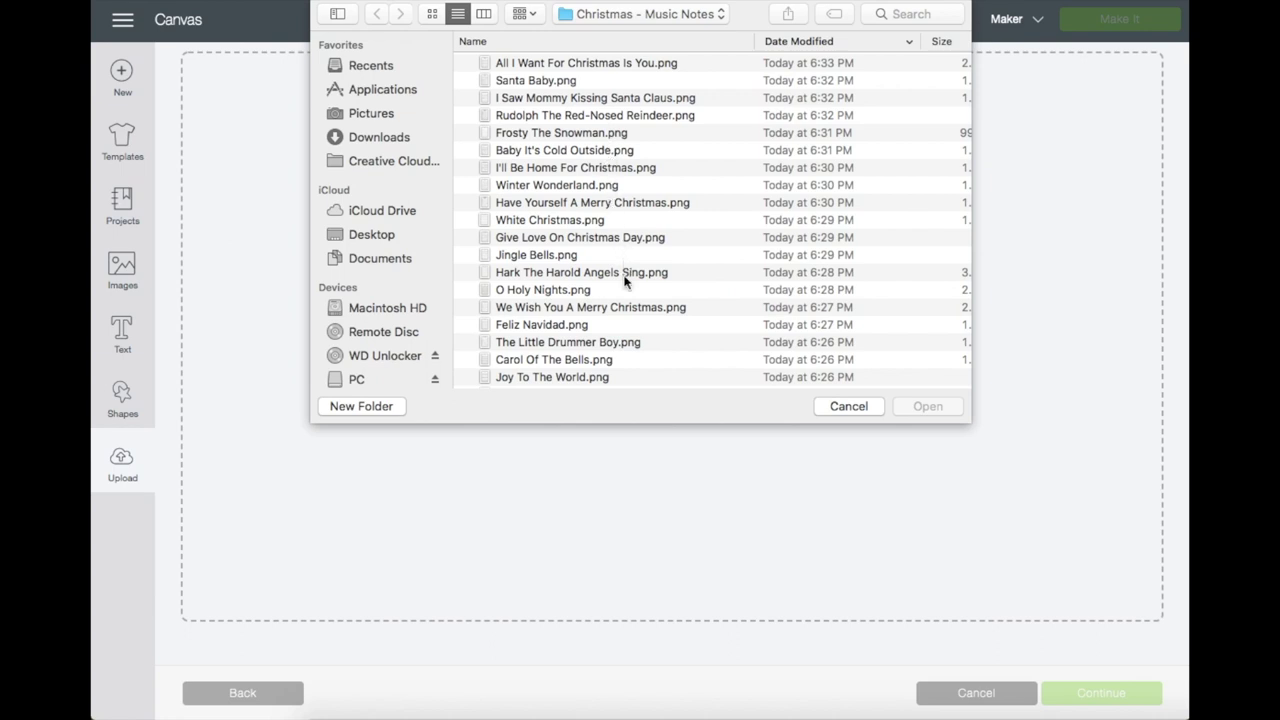
double_click(628, 359)
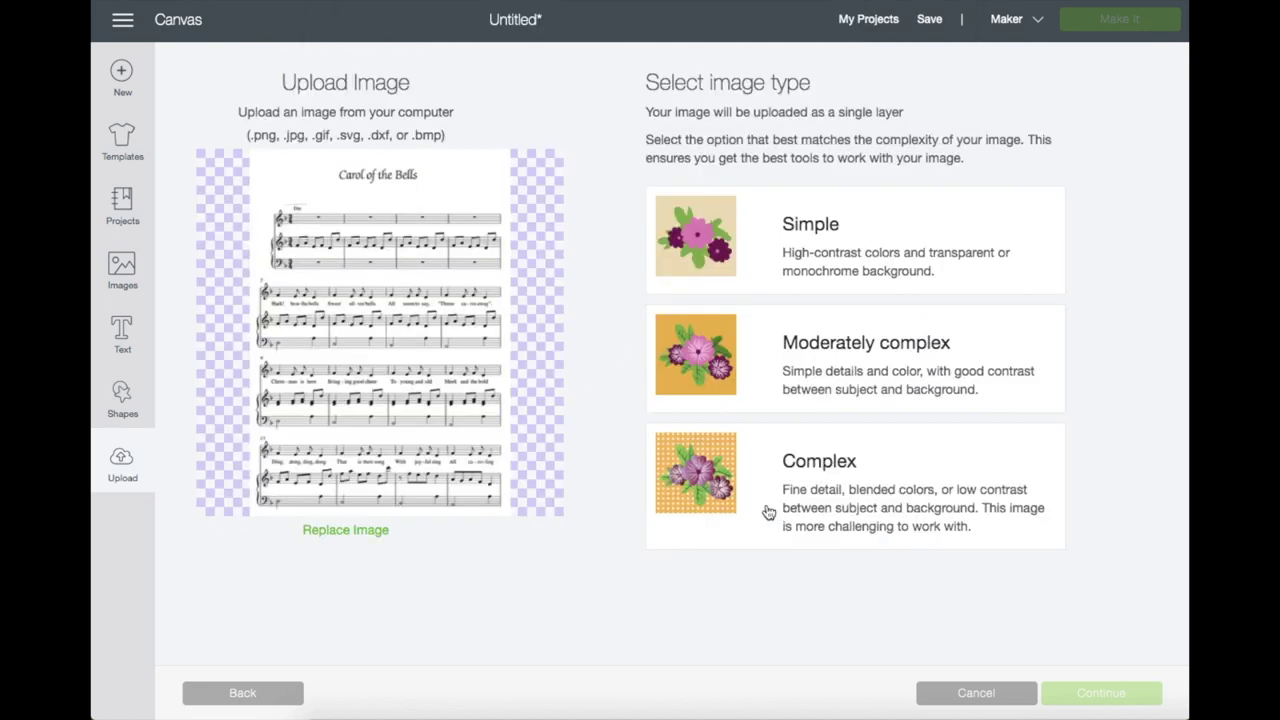
click(765, 510)
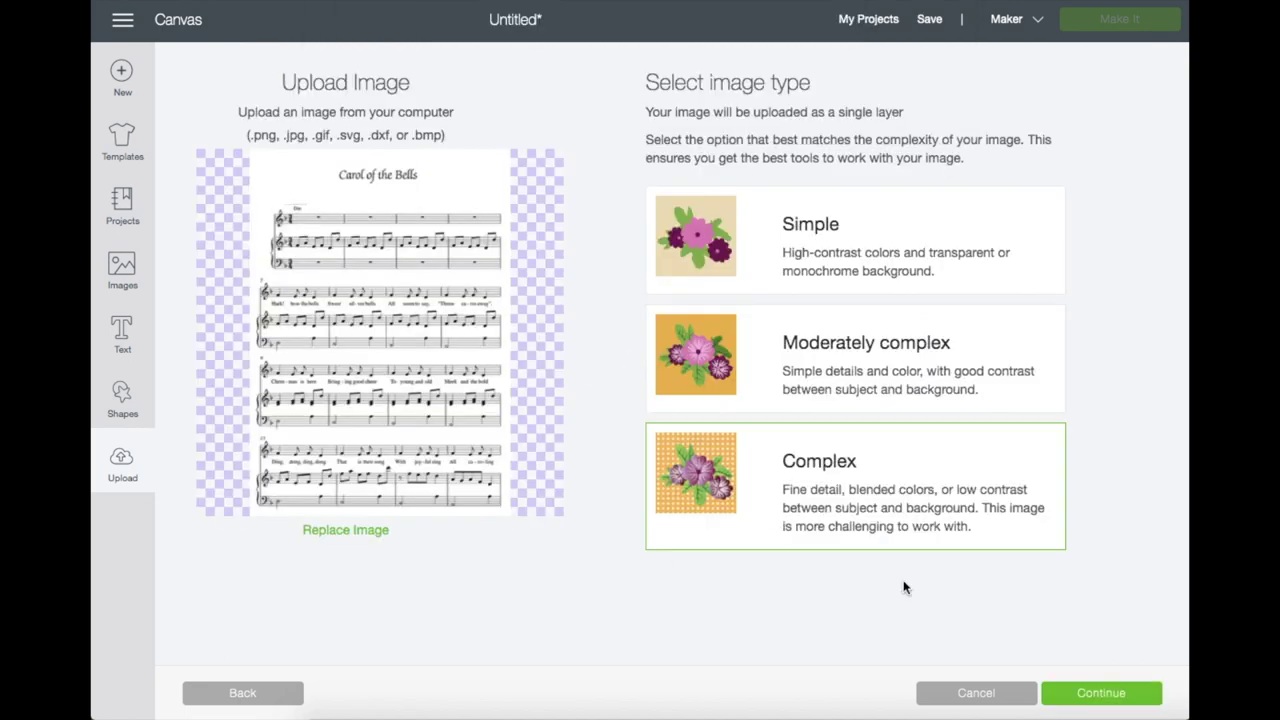
click(1130, 700)
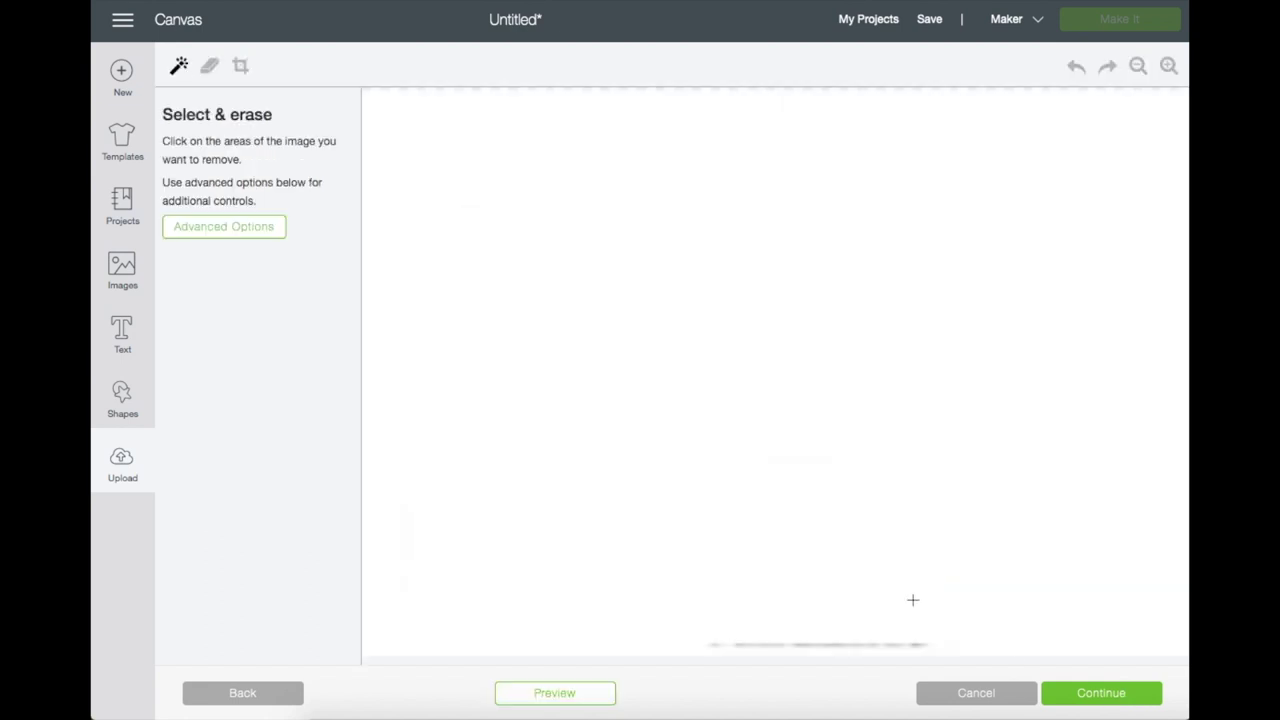
click(1139, 66)
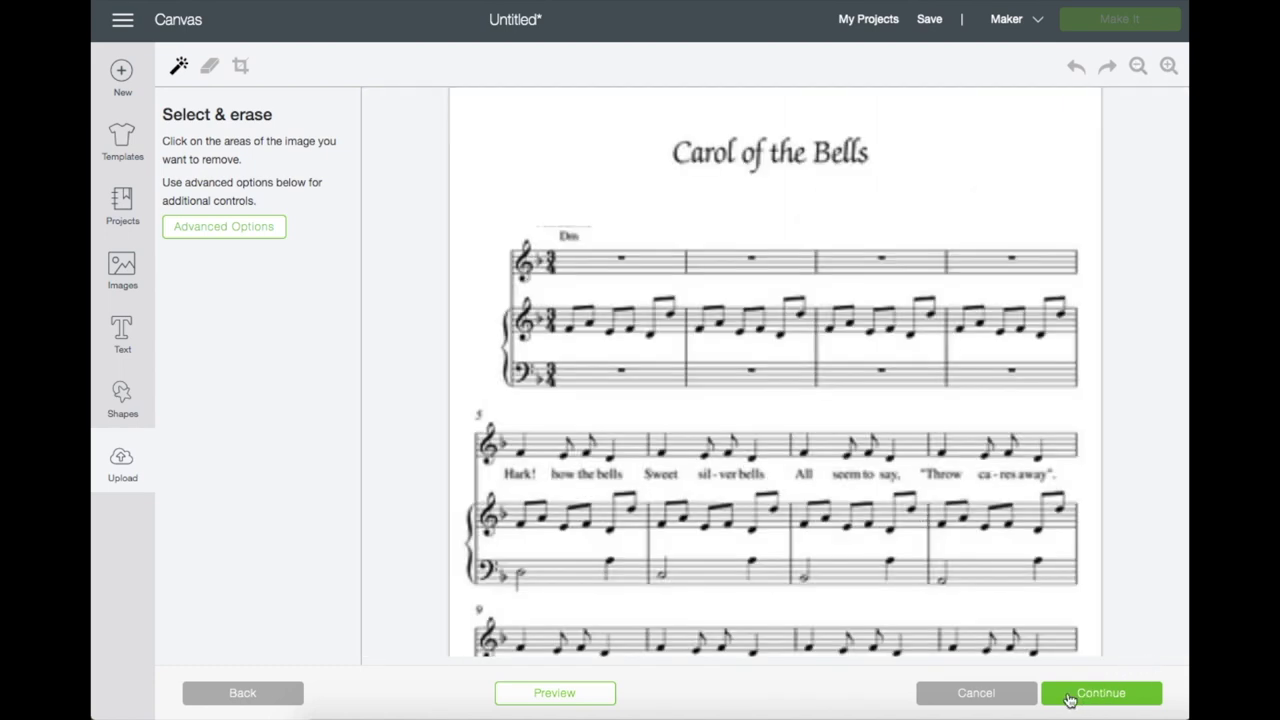
click(1068, 698)
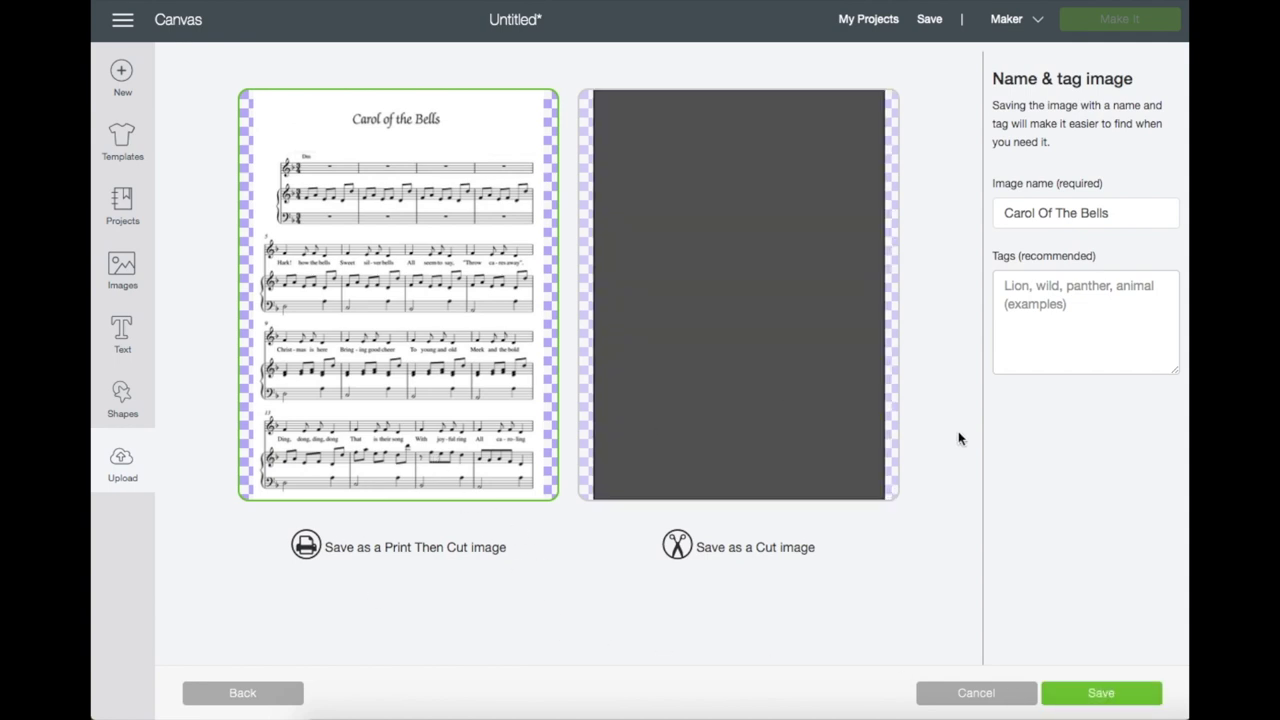
click(1065, 214)
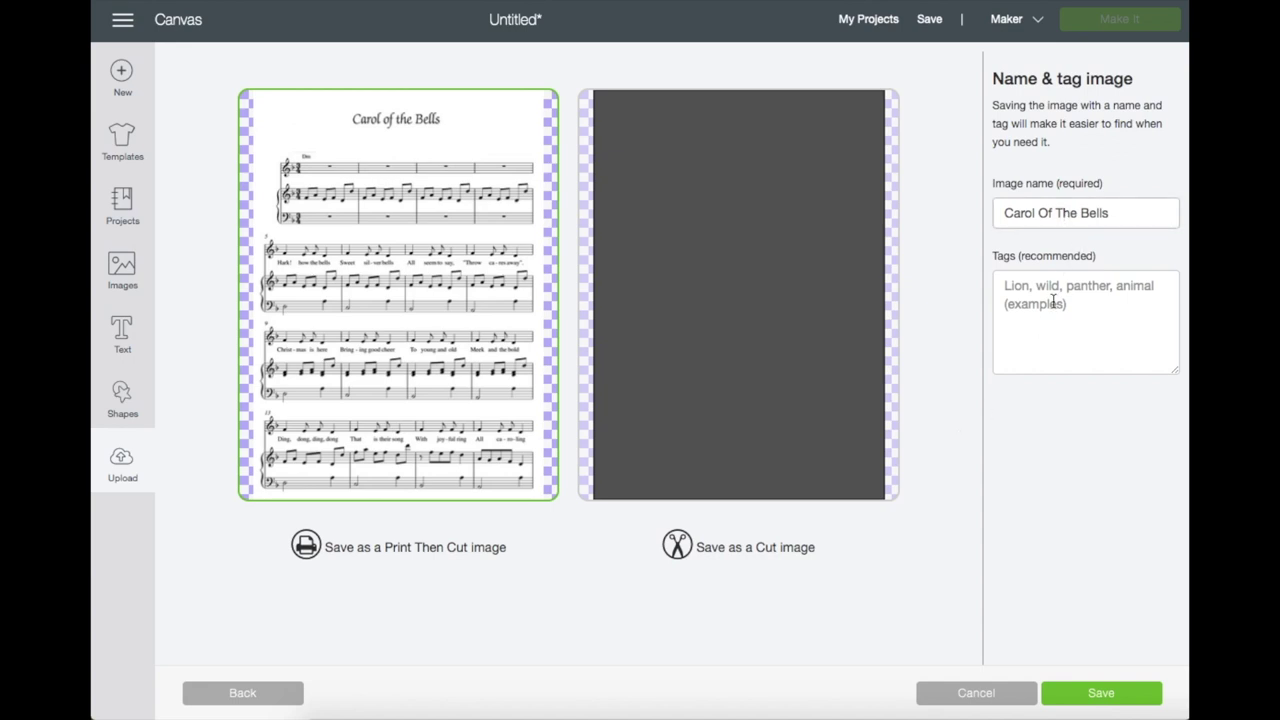
click(1053, 300)
click(1102, 690)
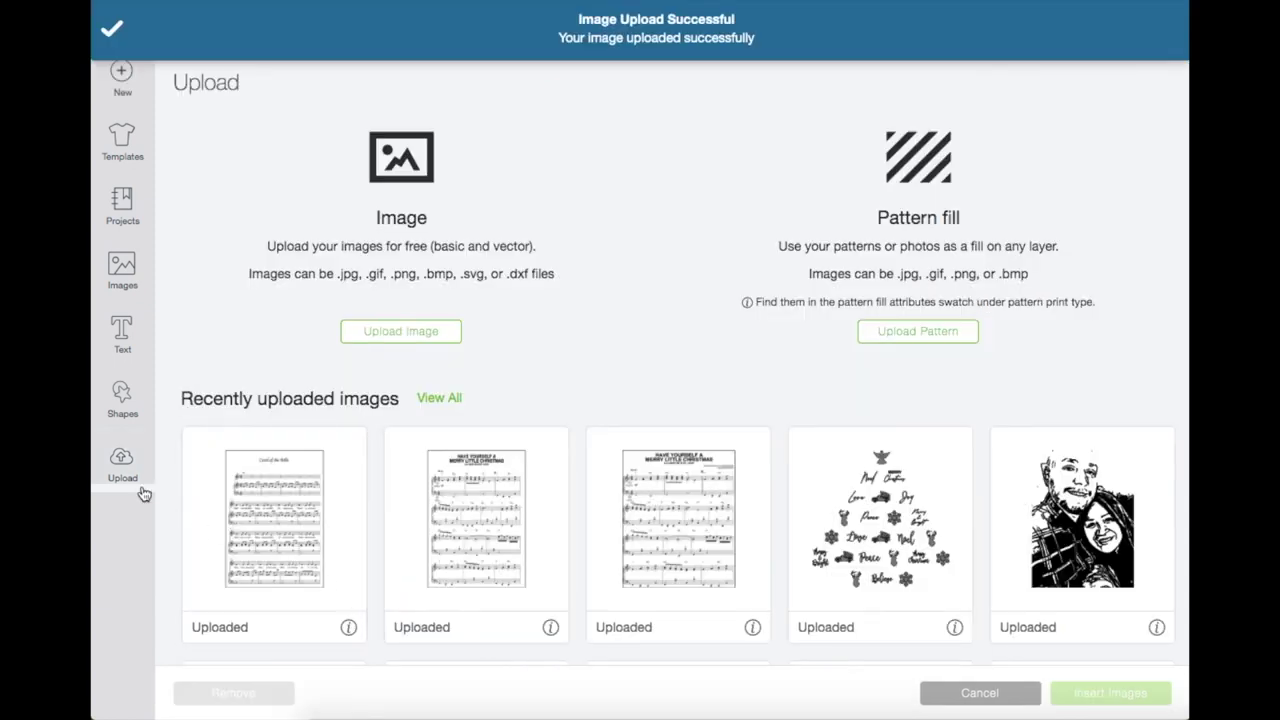
Step: Upload the Joy To The World sheet as a Complex, Print Then Cut image
click(405, 335)
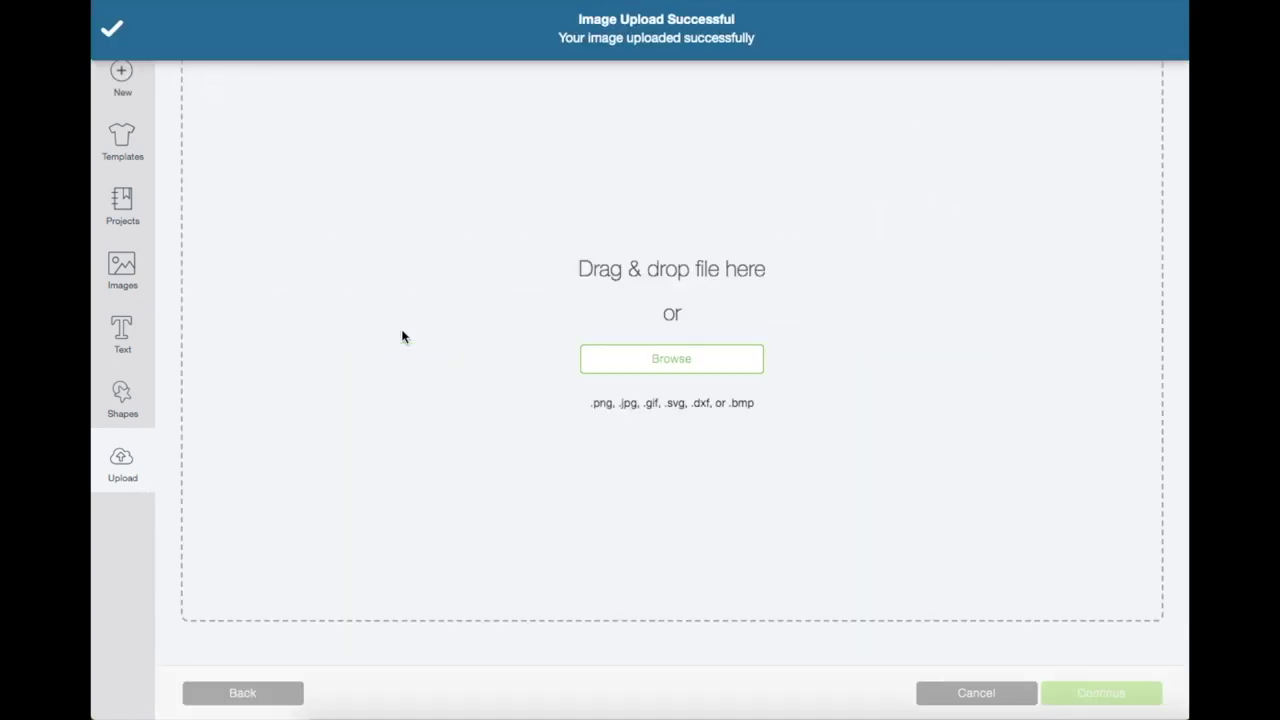
click(661, 361)
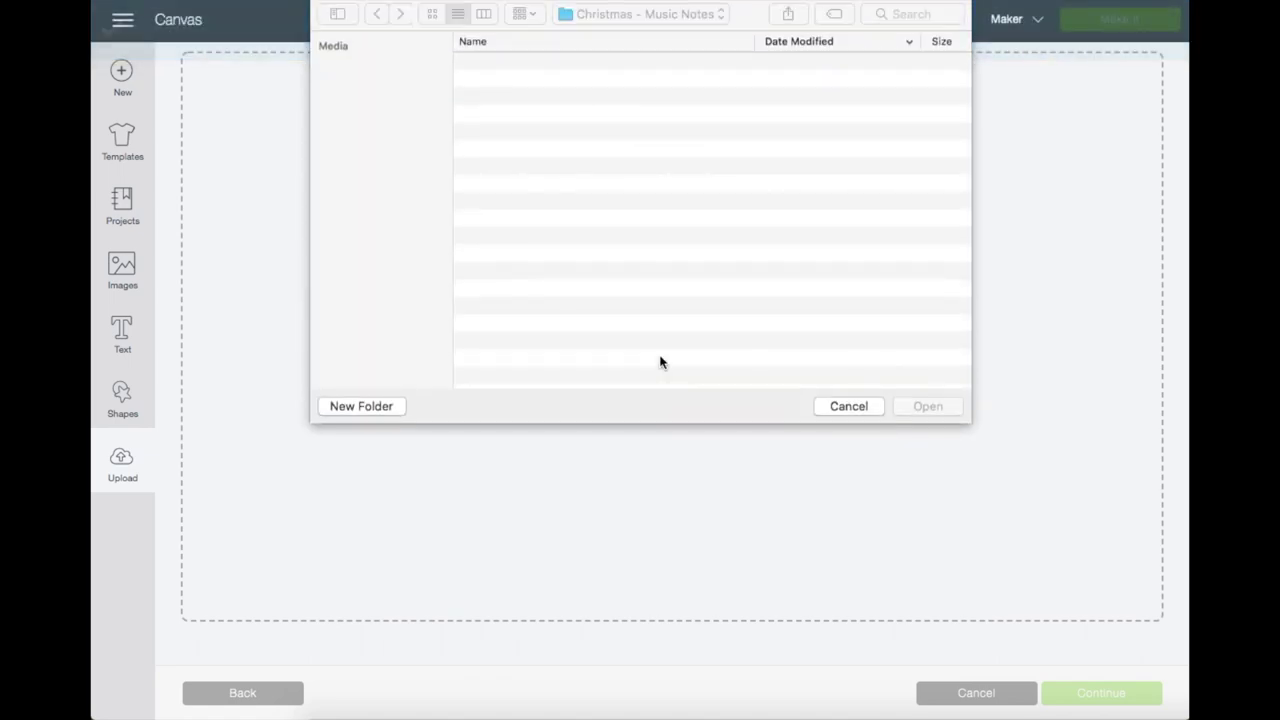
scroll(604, 187, down, 1)
double_click(646, 366)
click(945, 545)
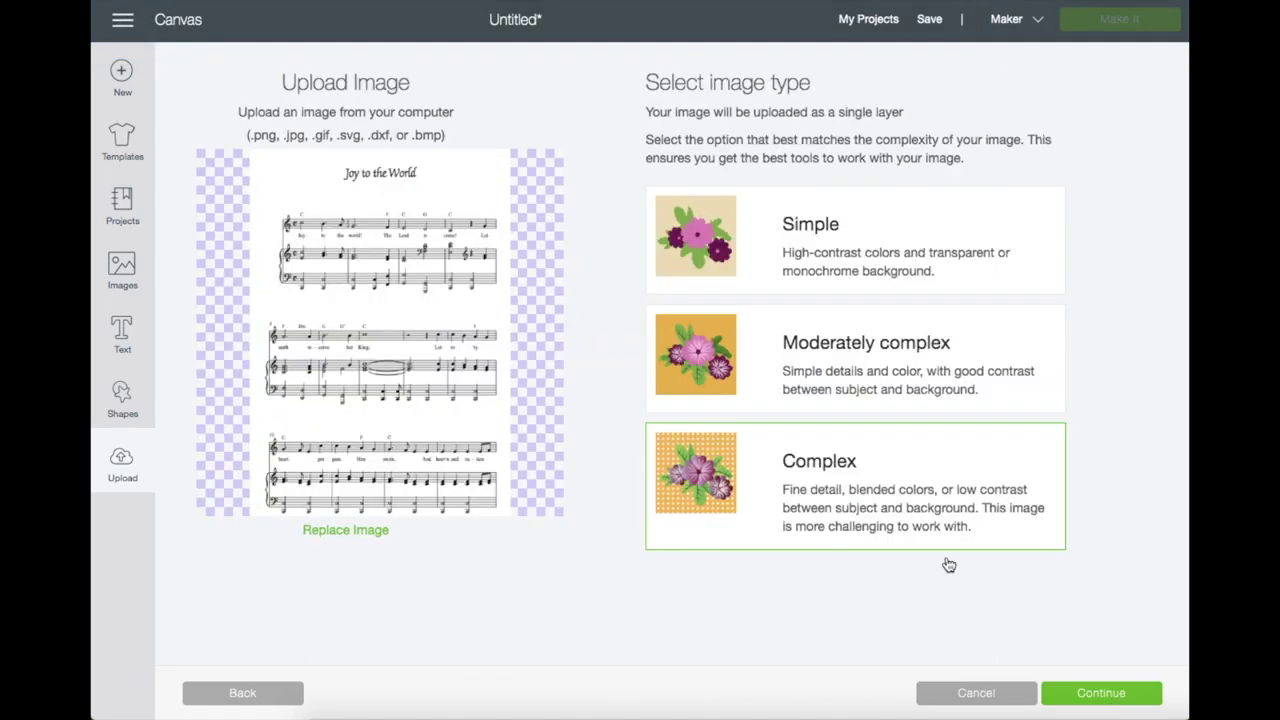
click(1101, 693)
click(1101, 693)
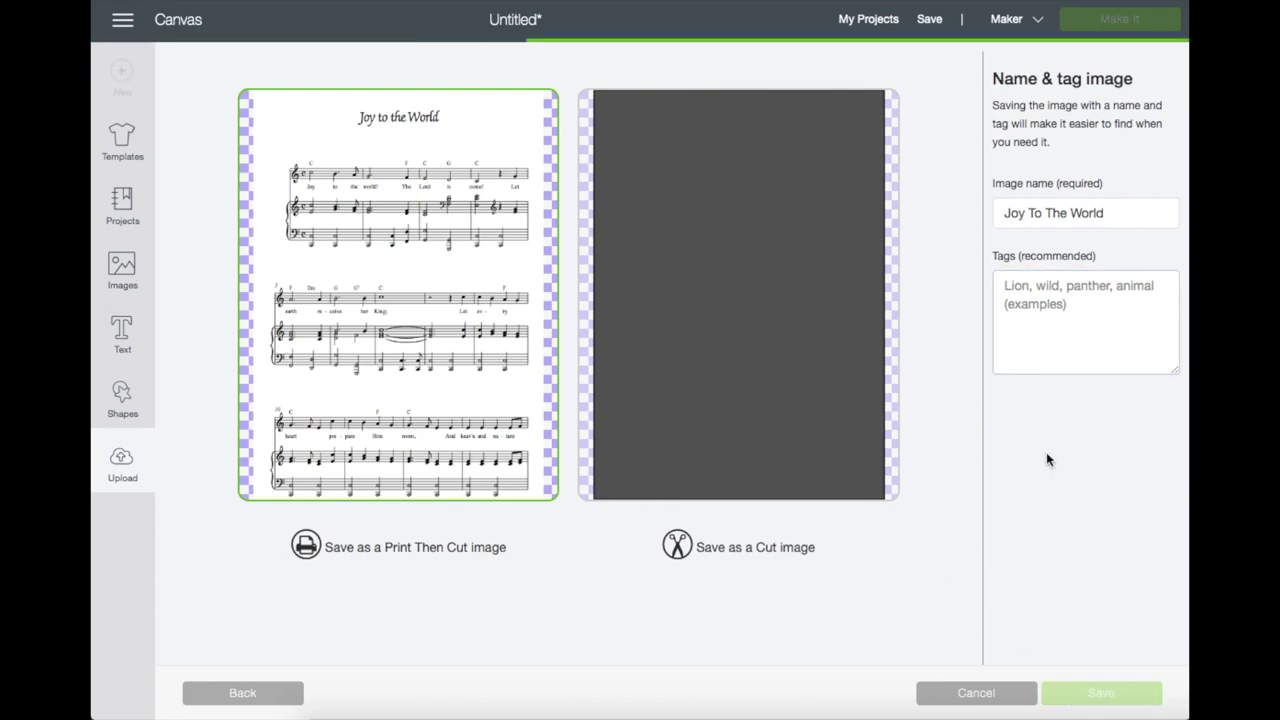
click(1100, 702)
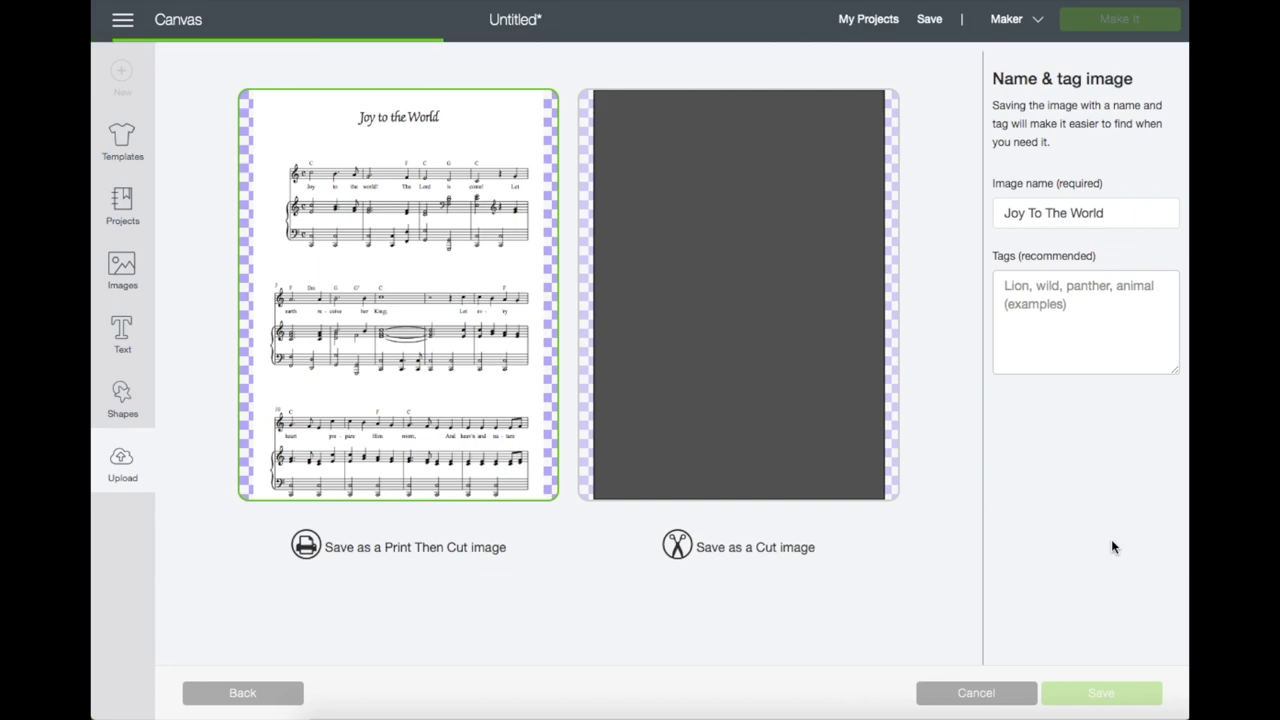
Step: Save the O Come All Ye Faithful sheet as a Print Then Cut image
scroll(631, 308, down, 1)
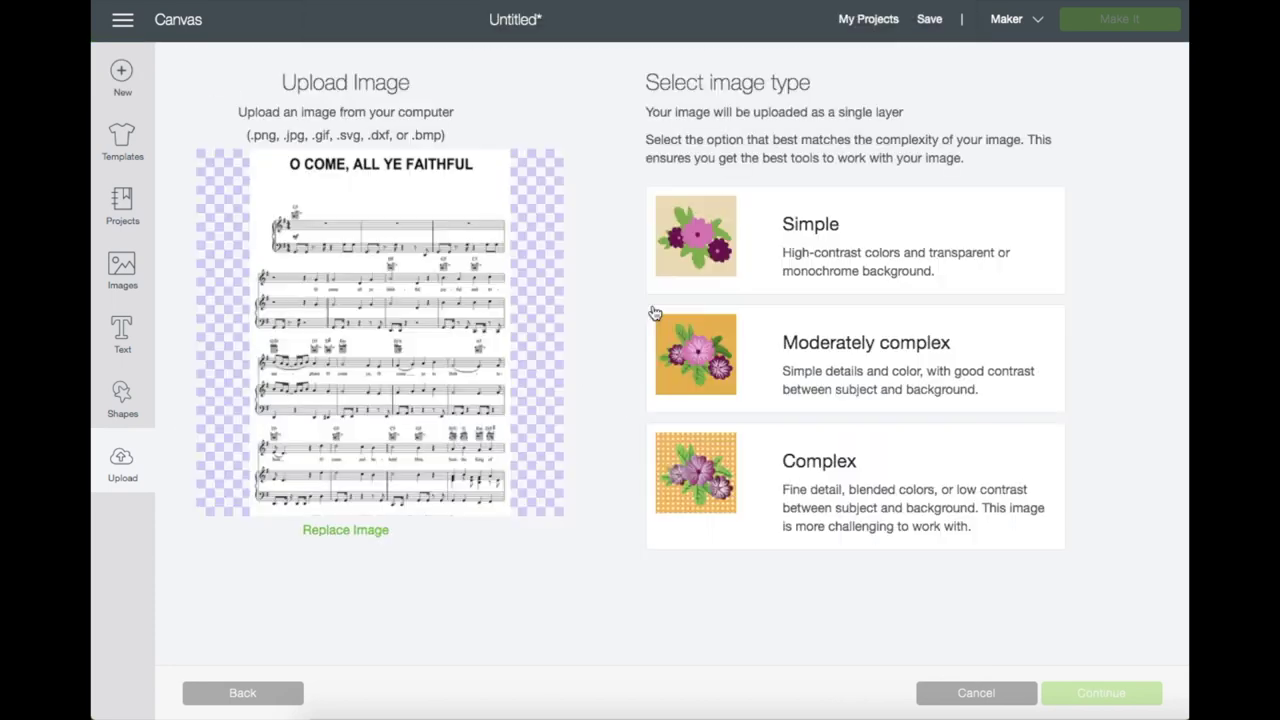
click(800, 460)
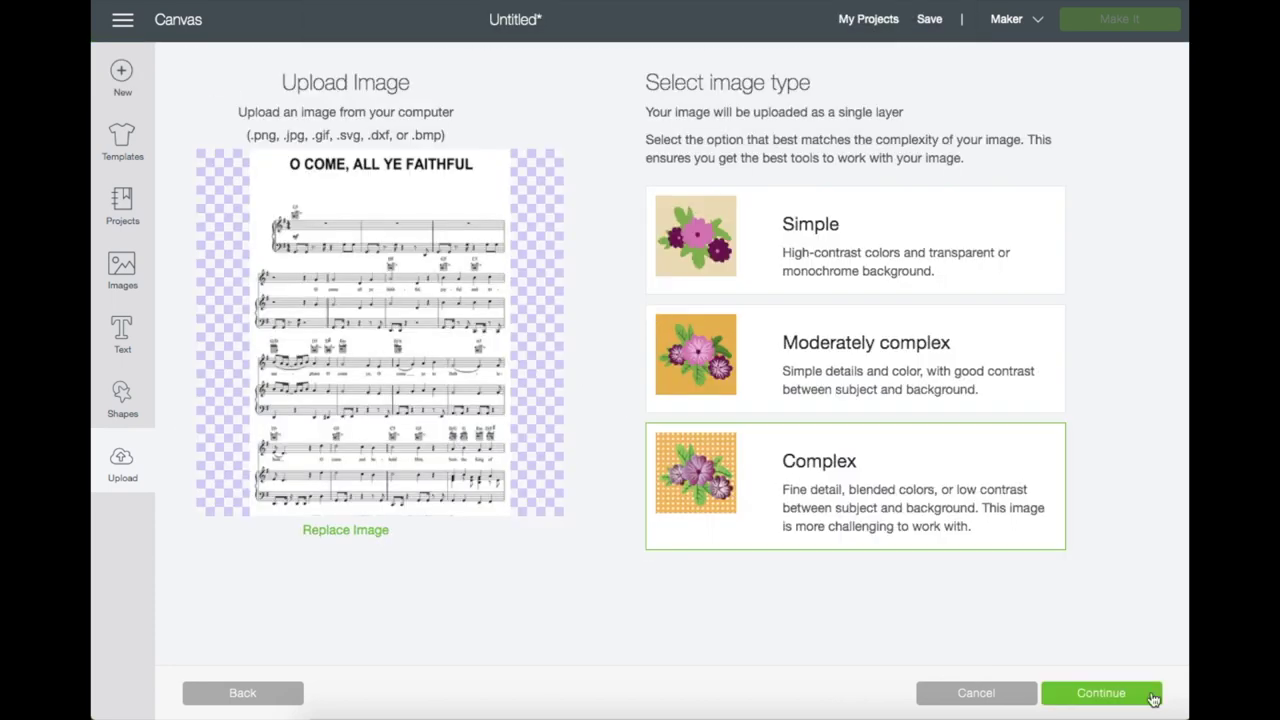
click(1110, 694)
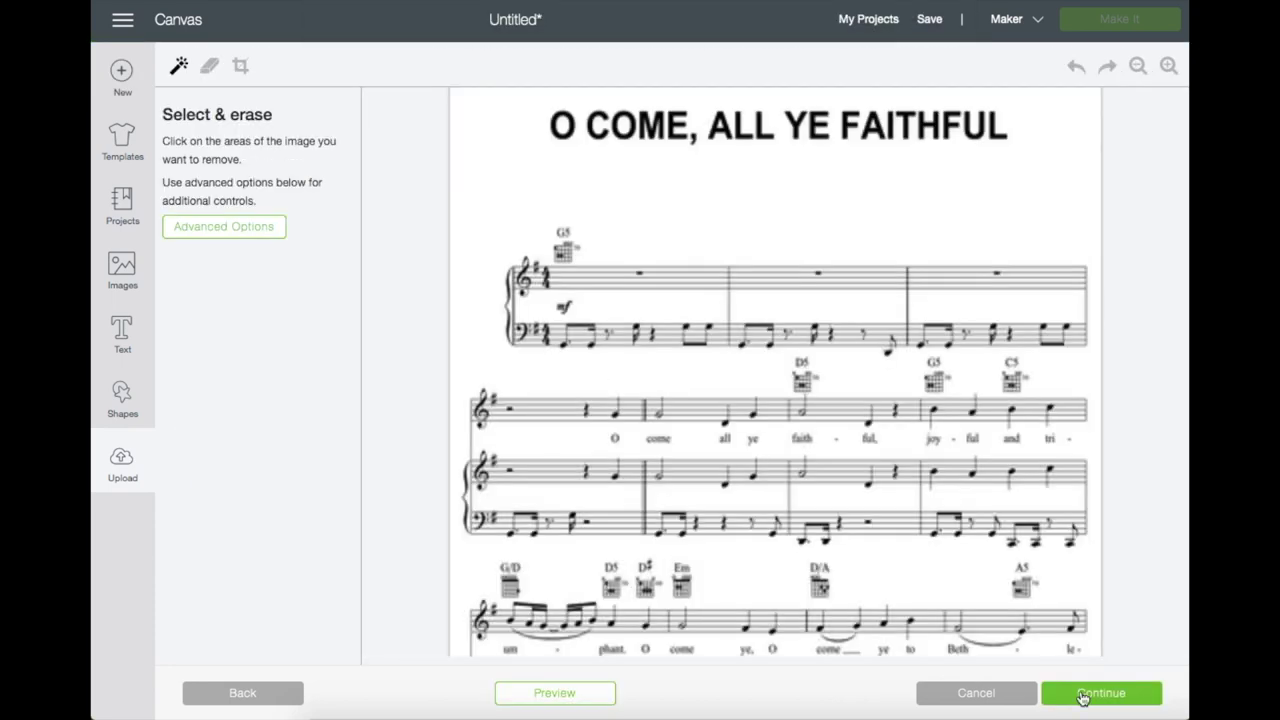
click(1082, 694)
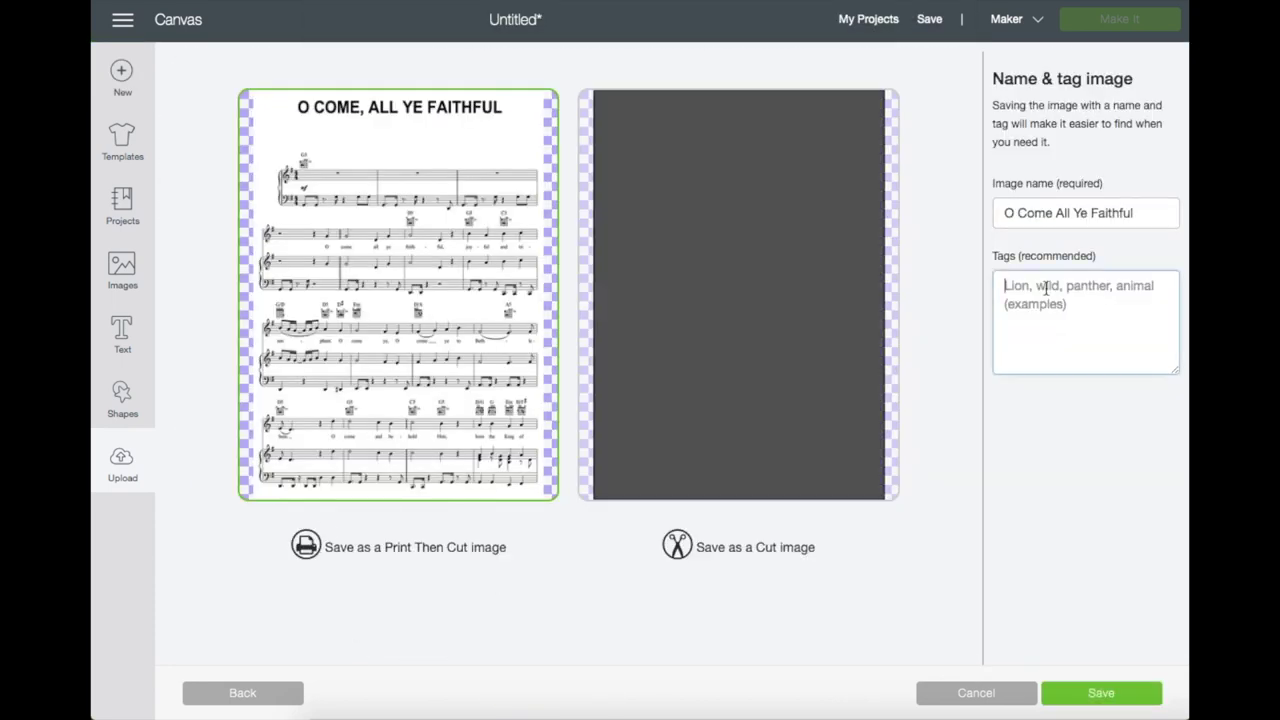
click(1112, 700)
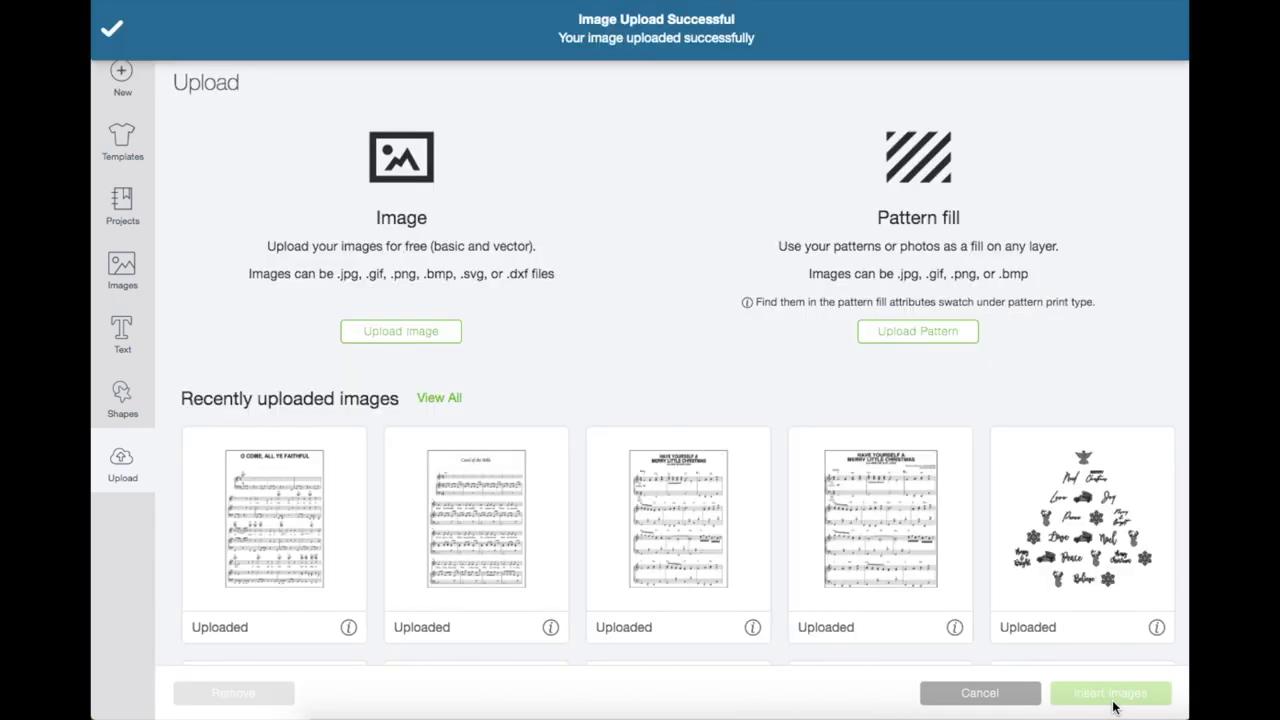
Step: Upload the Feliz Navidad sheet and save it as Print Then Cut
click(417, 334)
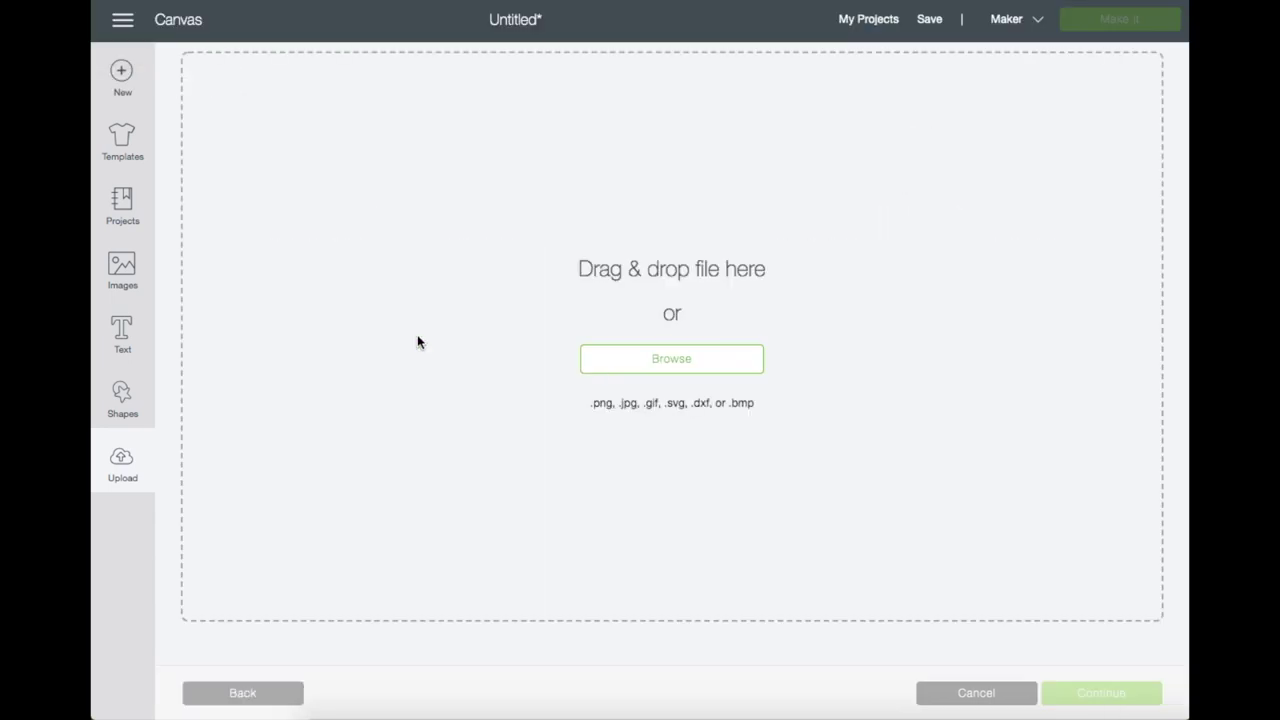
click(593, 359)
click(615, 330)
double_click(615, 325)
click(1101, 693)
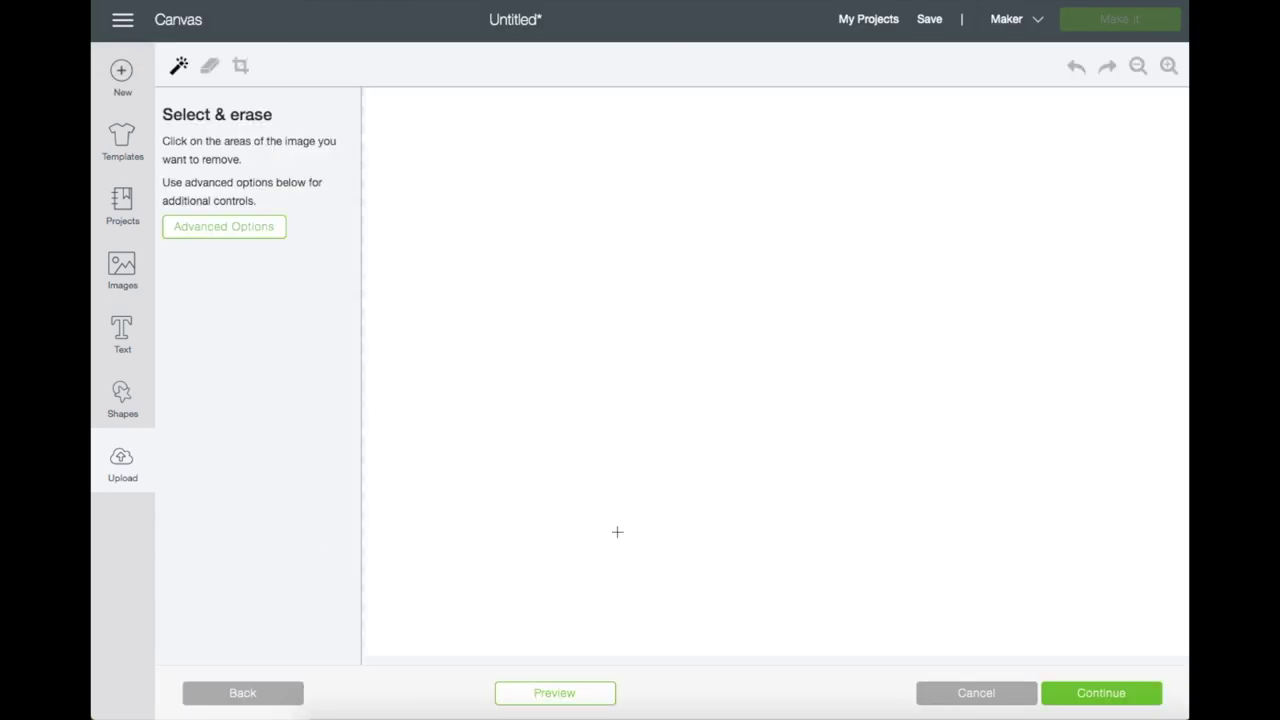
click(1101, 693)
click(1101, 693)
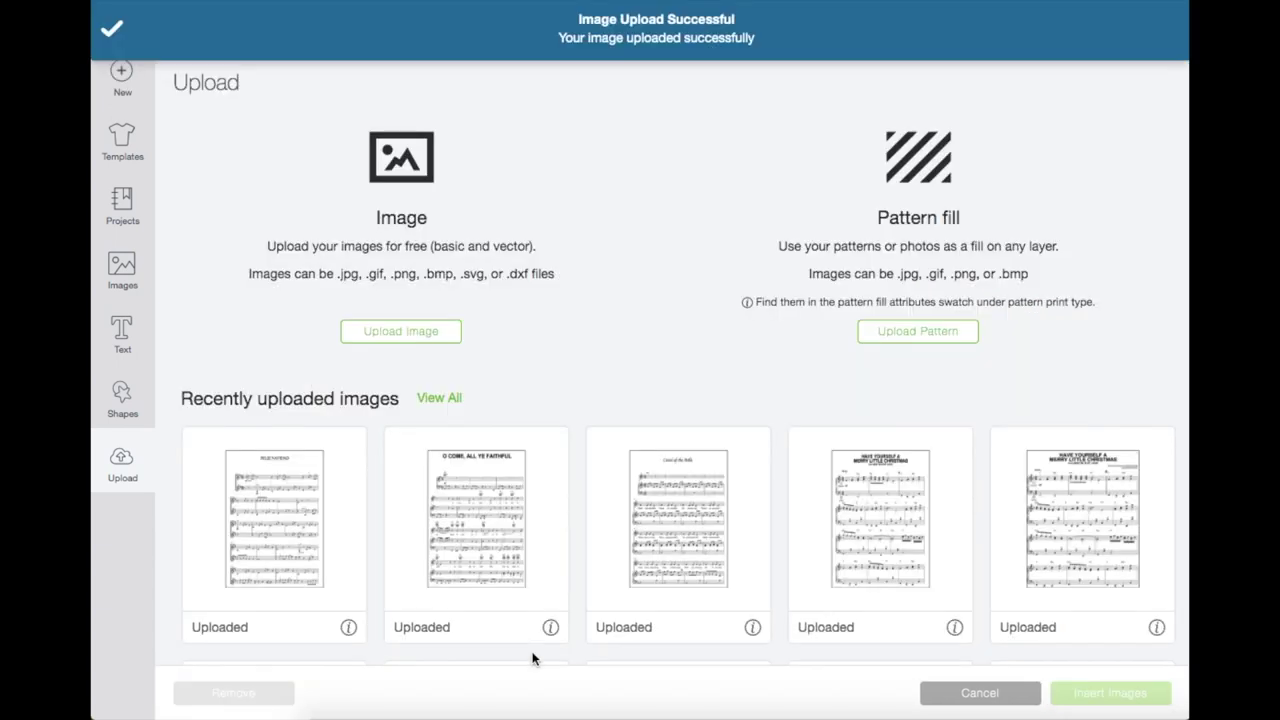
Step: Insert Feliz Navidad, O Come All Ye Faithful, Carol Of The Bells and Have Yourself sheets onto the canvas
click(280, 530)
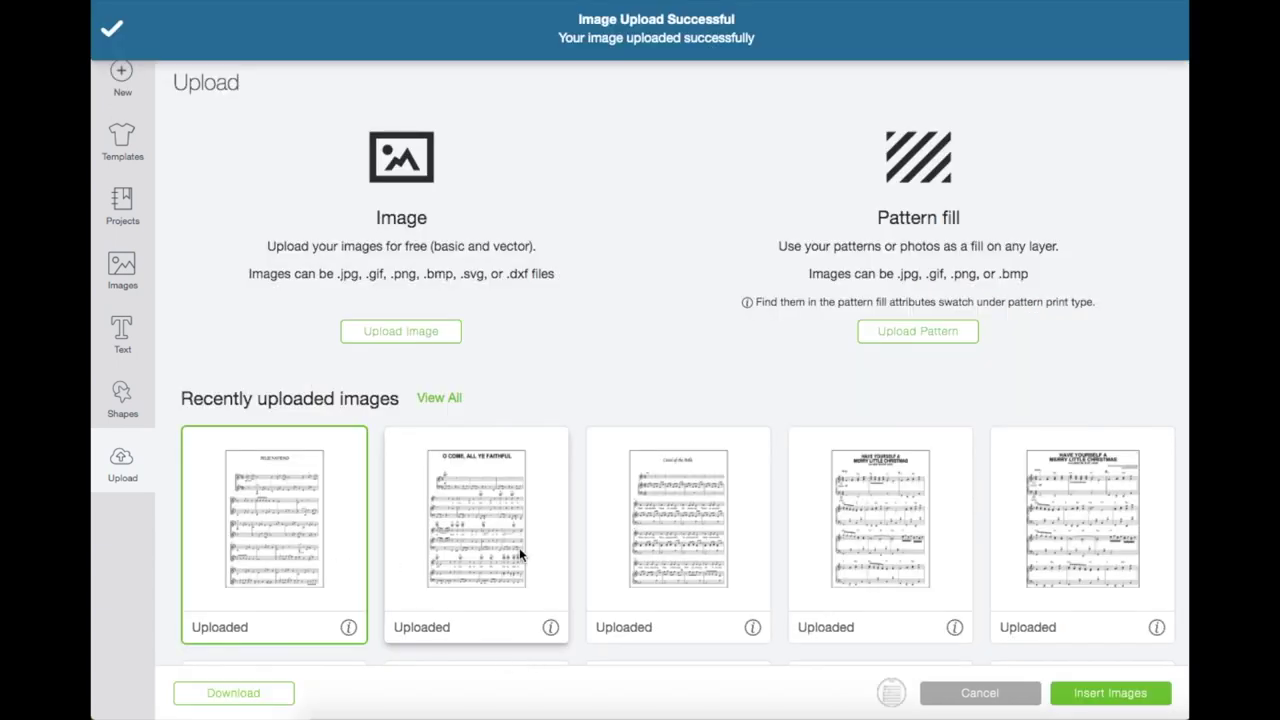
click(519, 547)
click(677, 515)
click(853, 493)
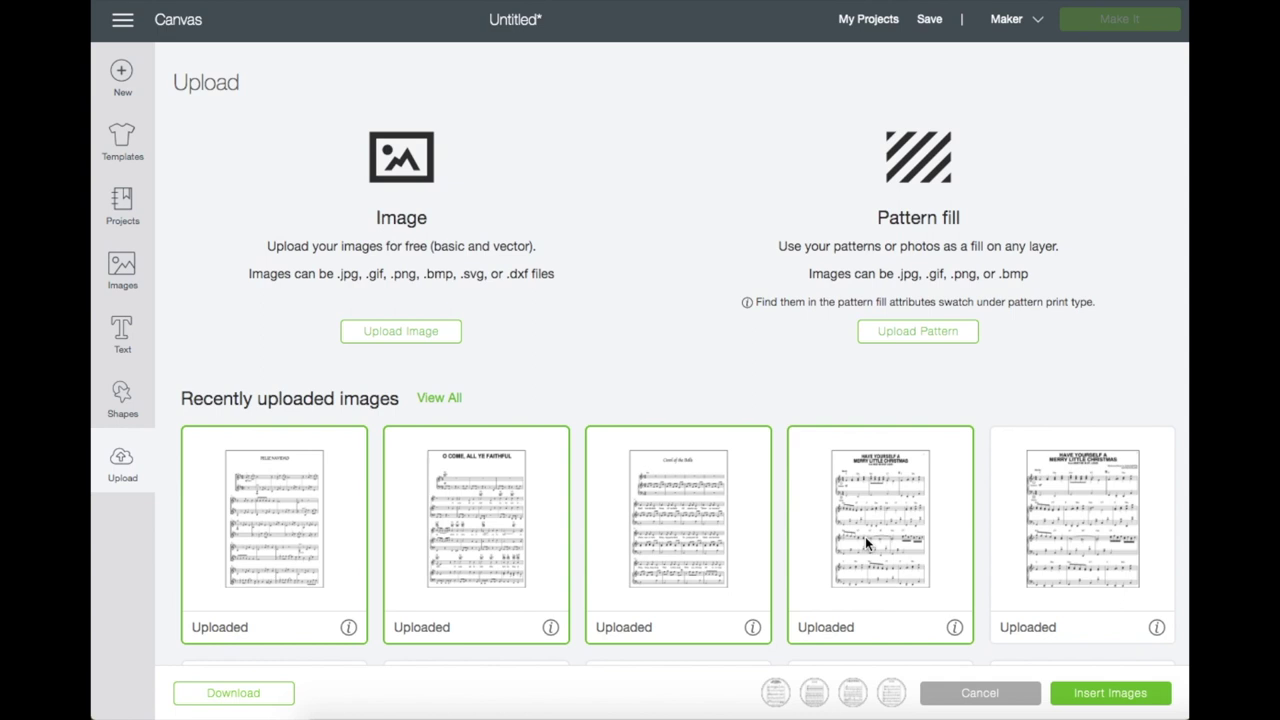
click(1100, 691)
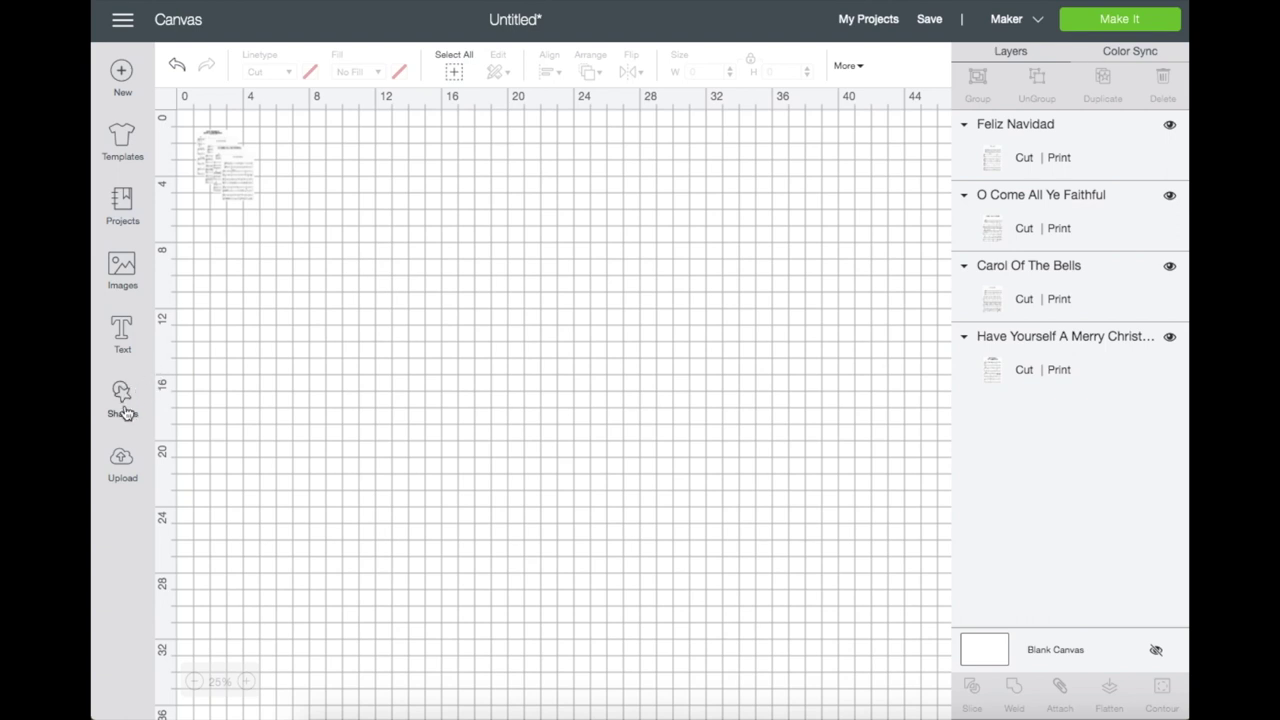
click(123, 410)
Step: Add a square and resize it, proportions unlocked, to 2 in wide by 3 in tall
click(200, 280)
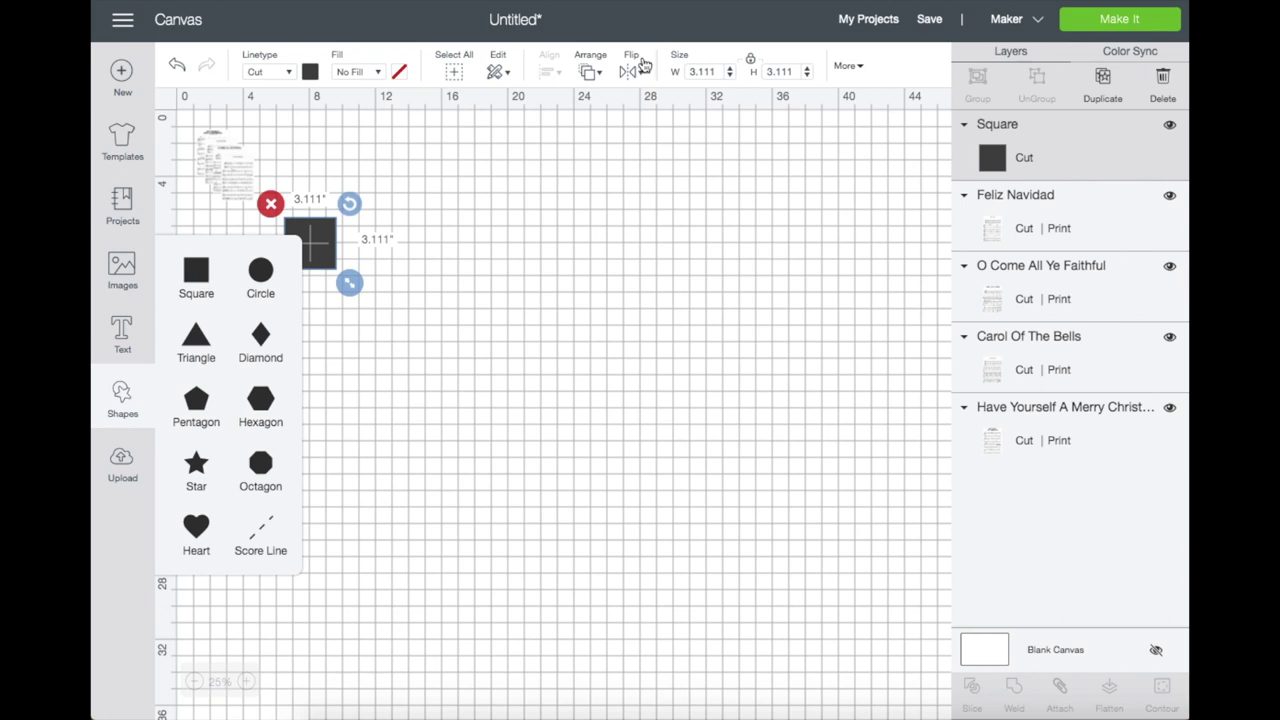
click(710, 72)
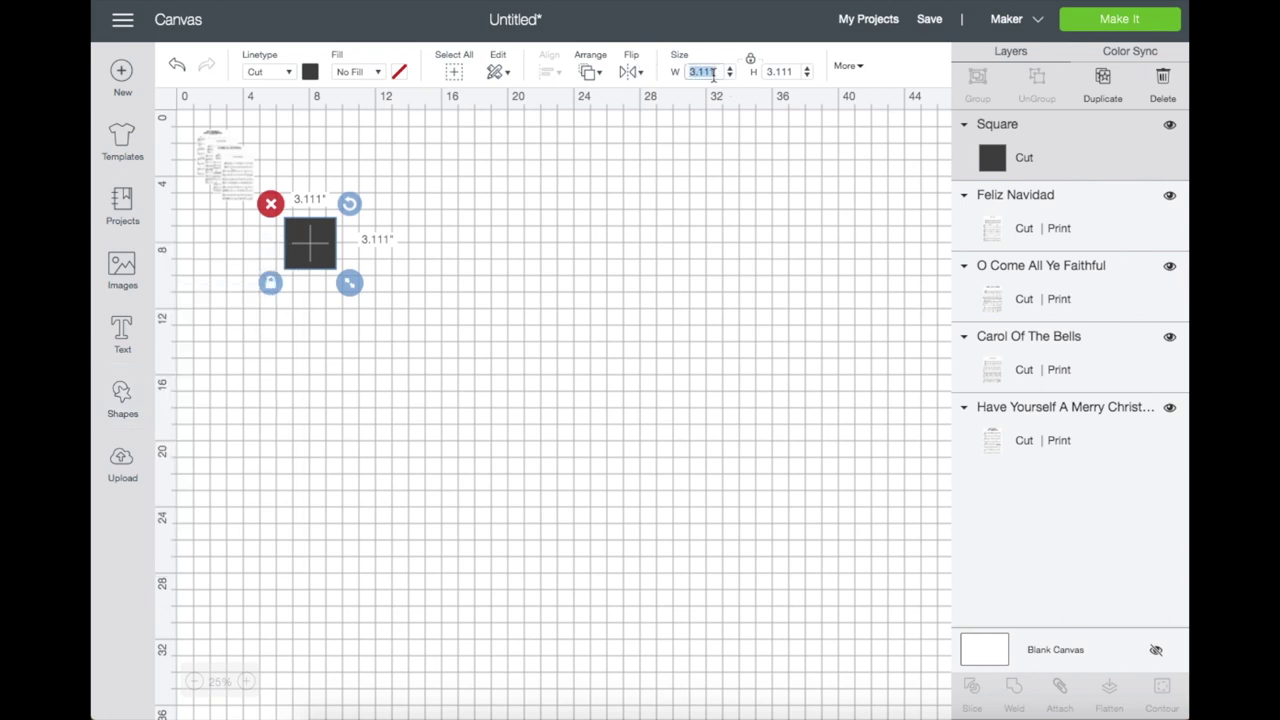
text(2)
click(751, 61)
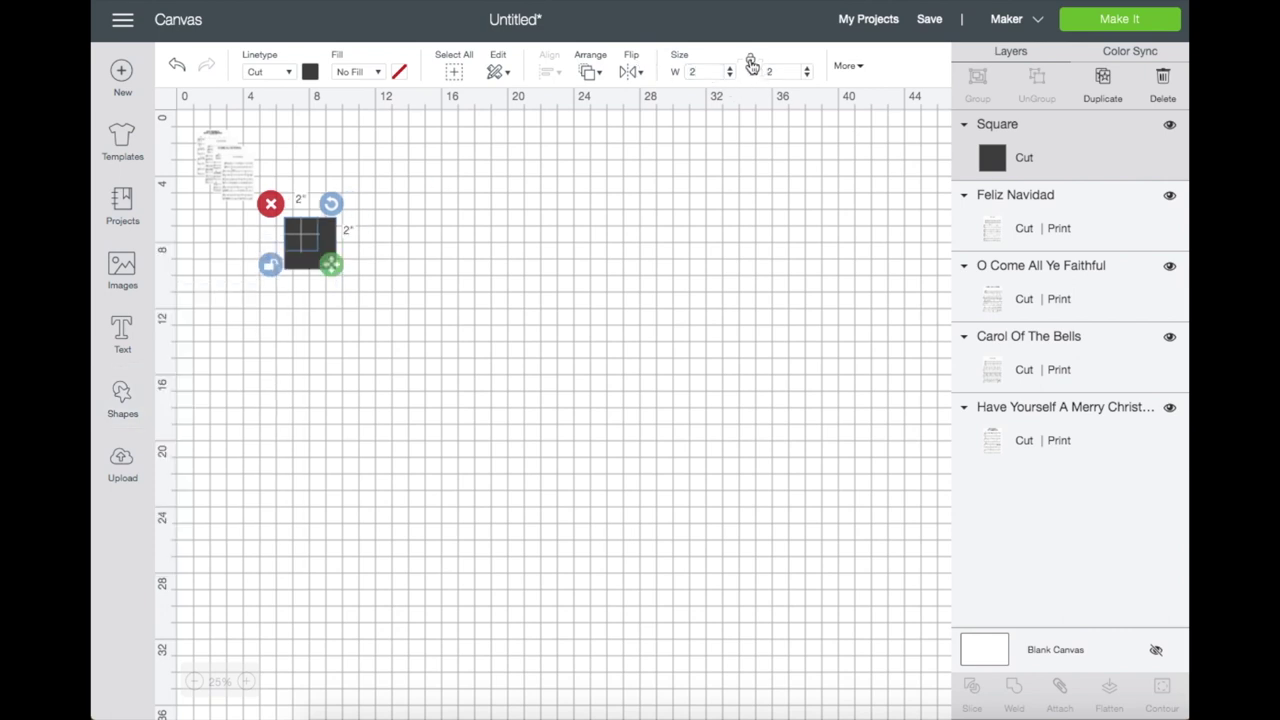
click(781, 72)
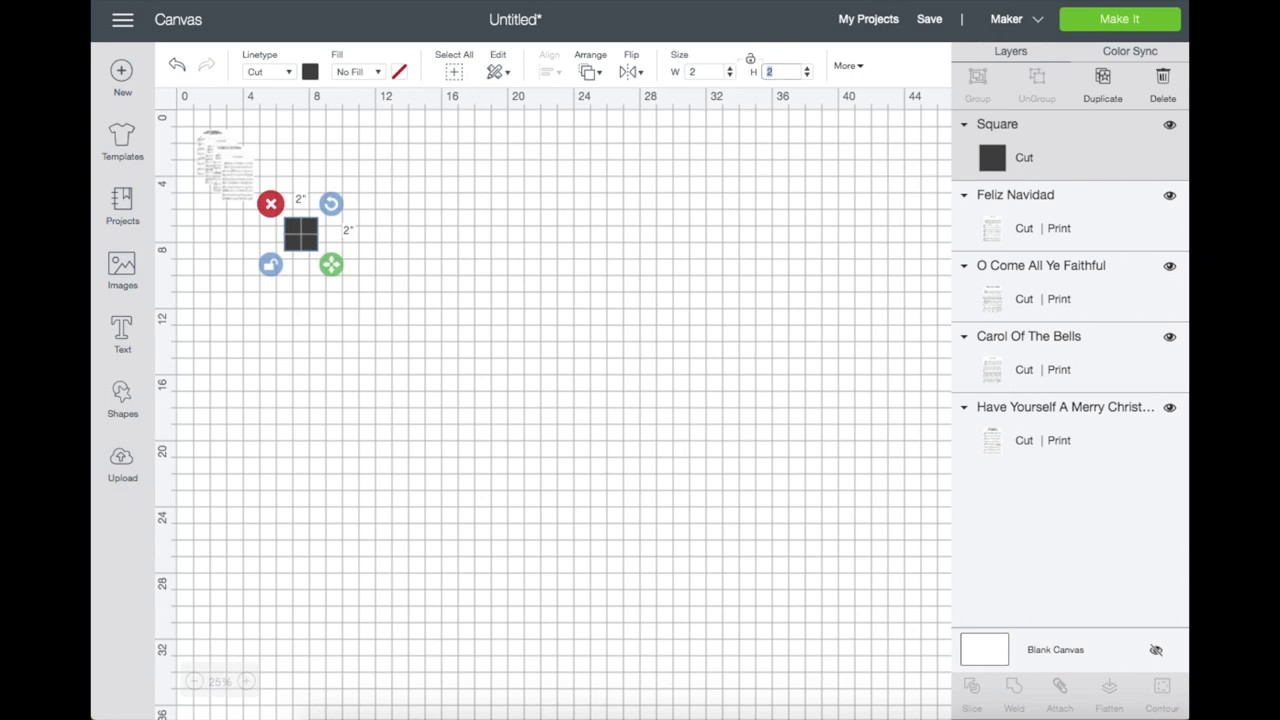
text(3)
click(715, 68)
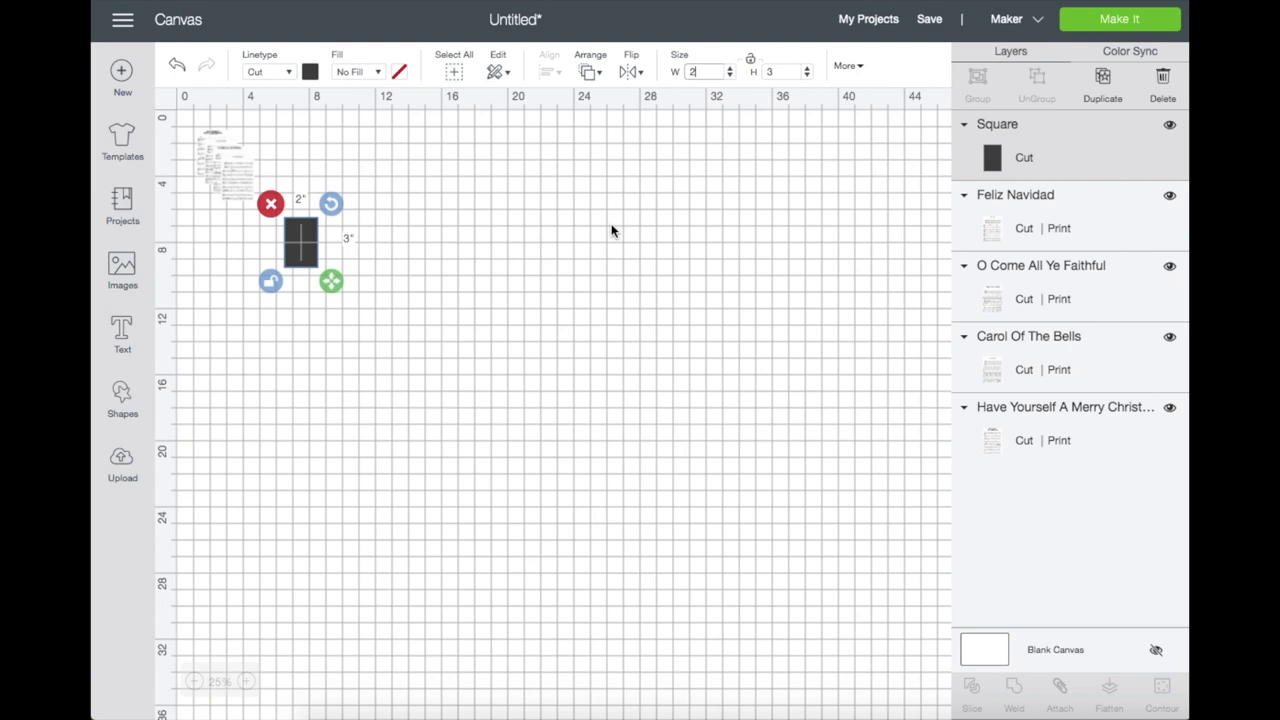
Step: Colour the 2 x 3 rectangle light grey and deselect it
click(310, 72)
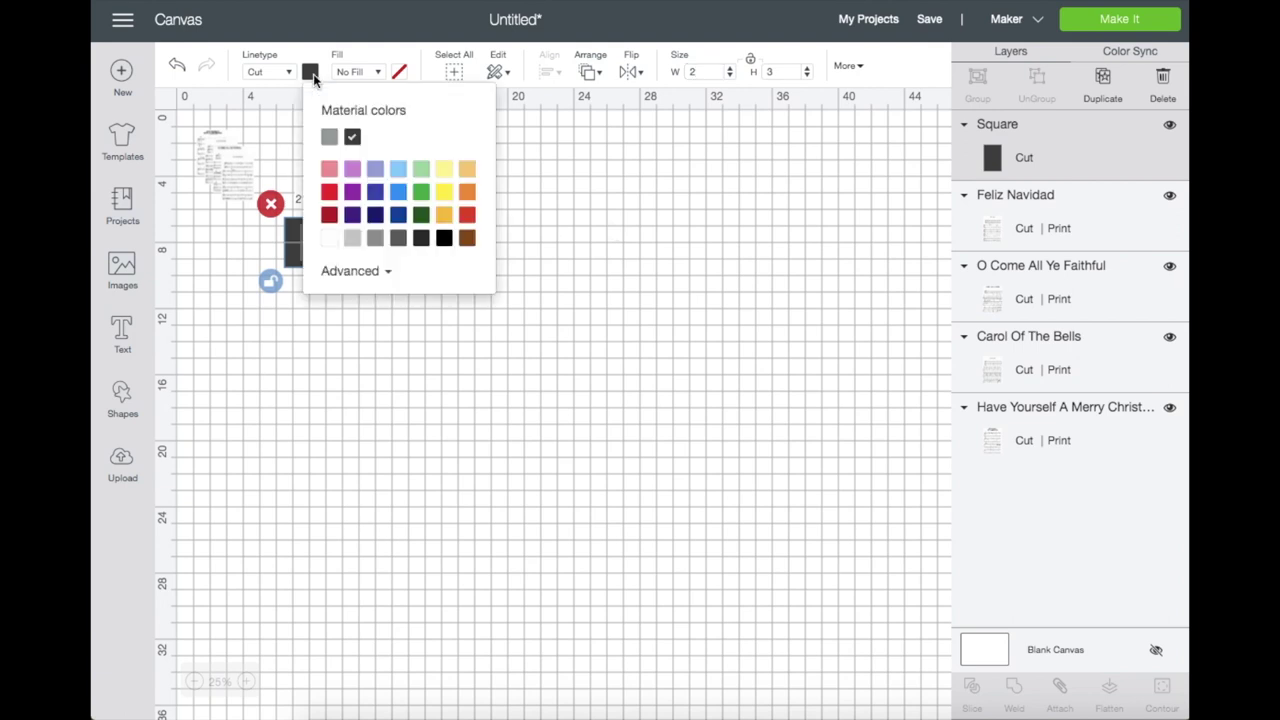
click(351, 243)
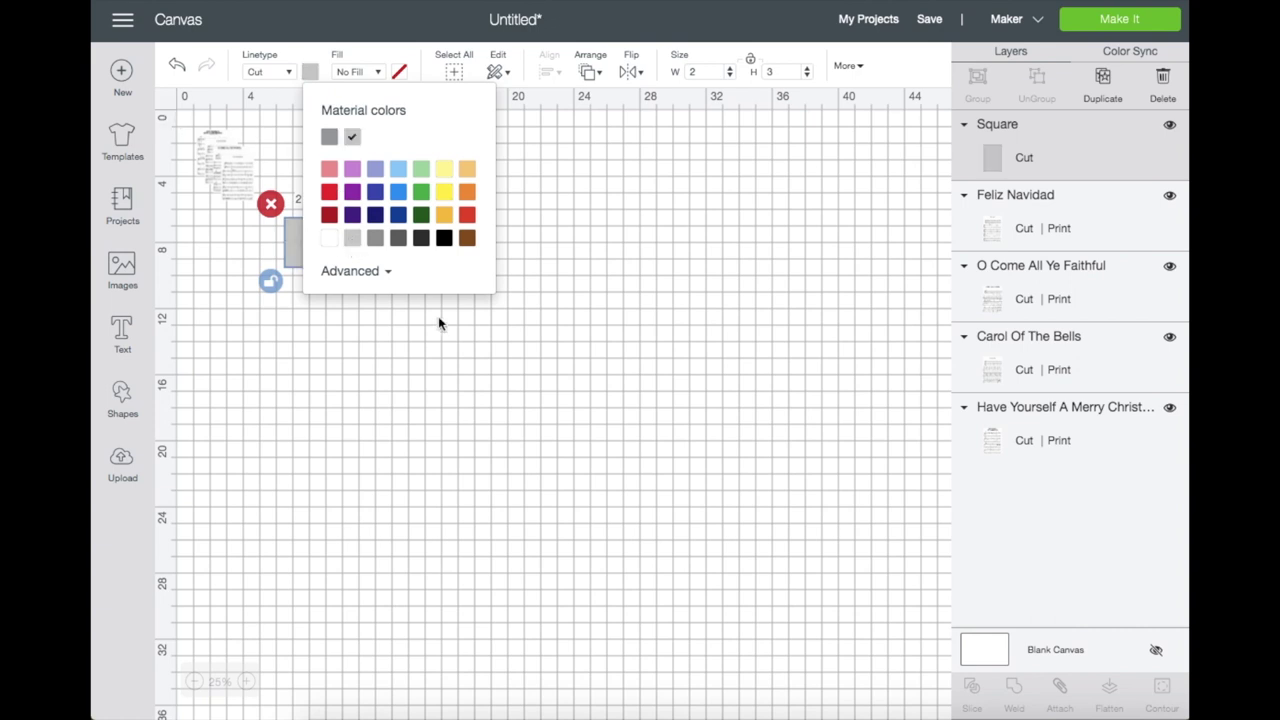
click(428, 333)
click(293, 259)
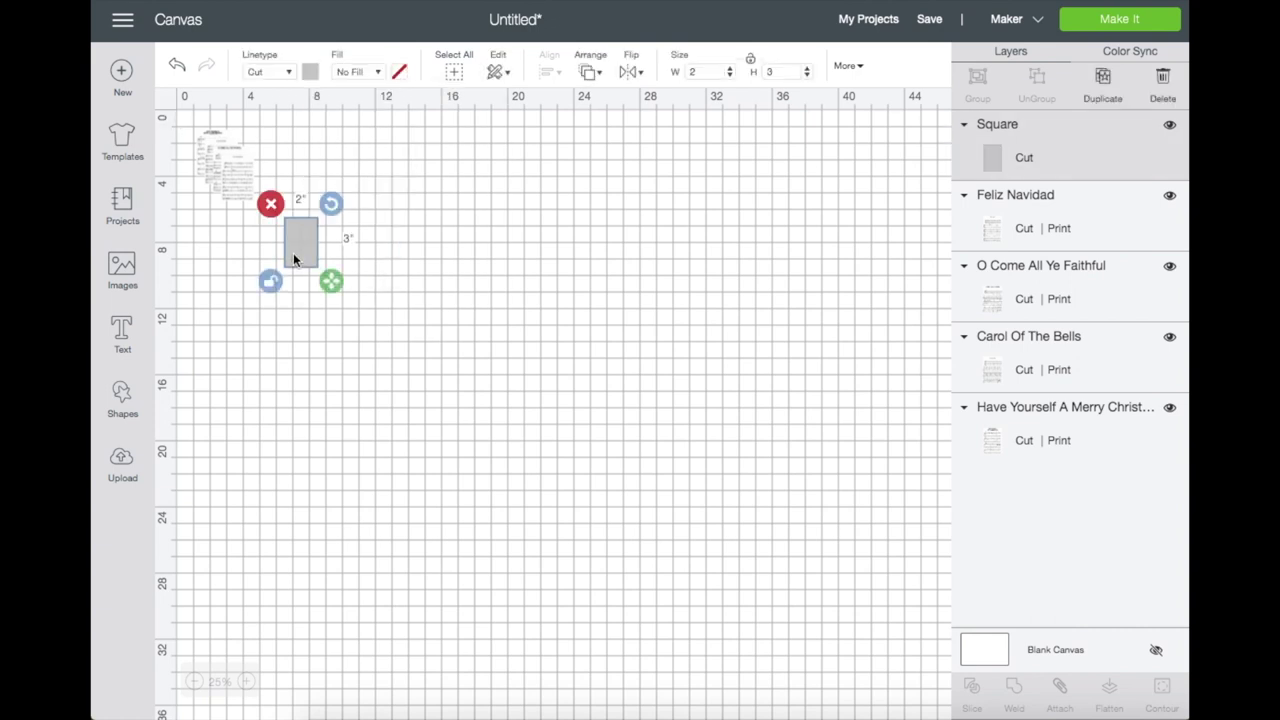
click(423, 175)
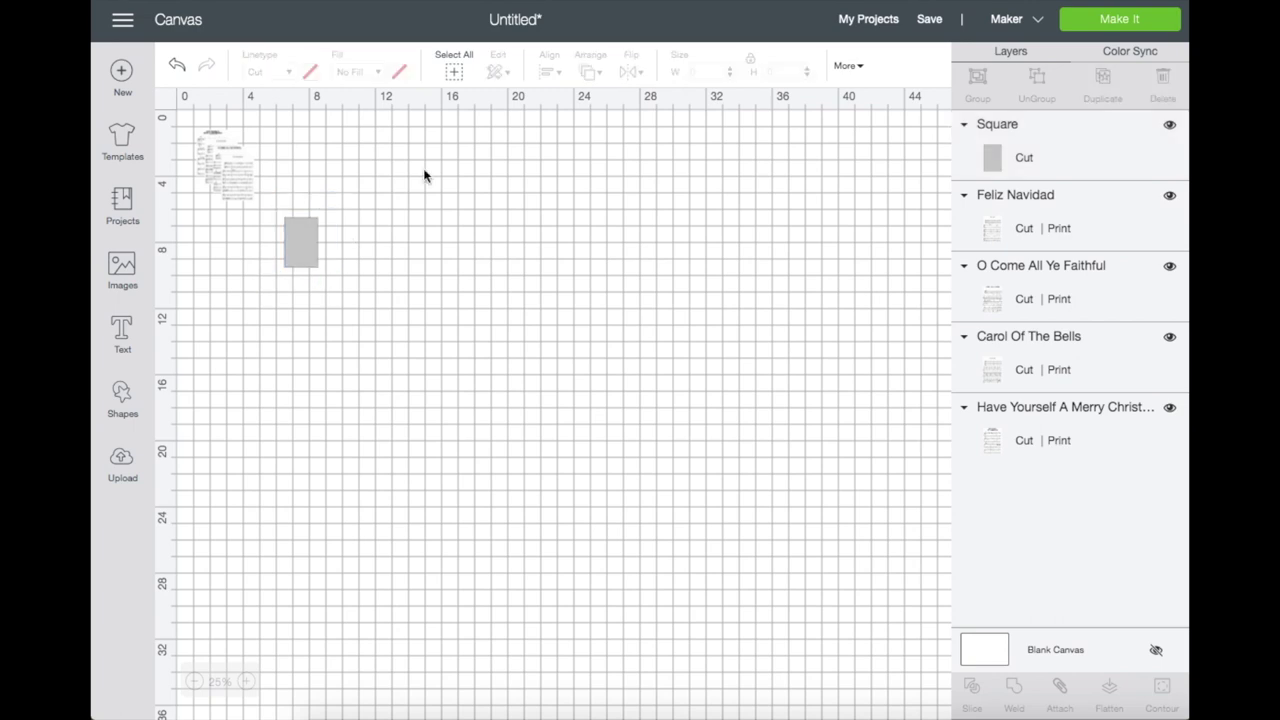
click(249, 682)
Step: Bring the Feliz Navidad sheet to the front and size-check it against the grey rectangle
scroll(453, 545, up, 2)
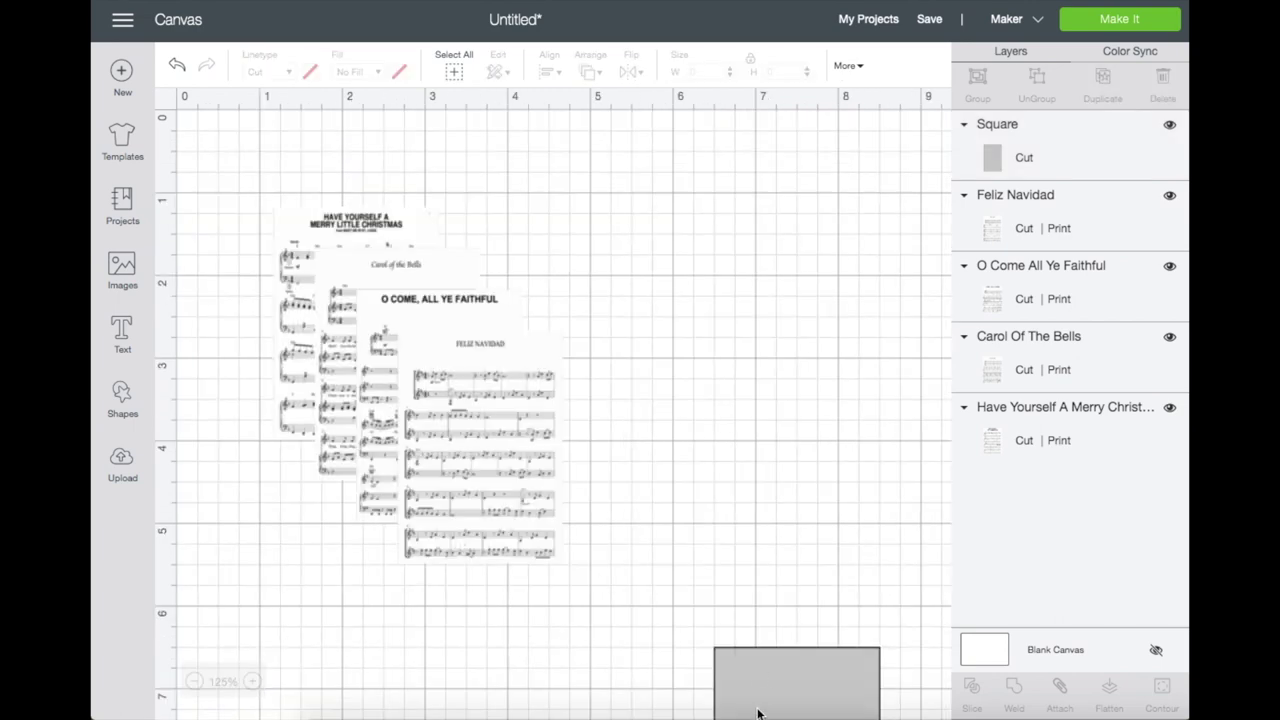
drag(758, 713, 647, 150)
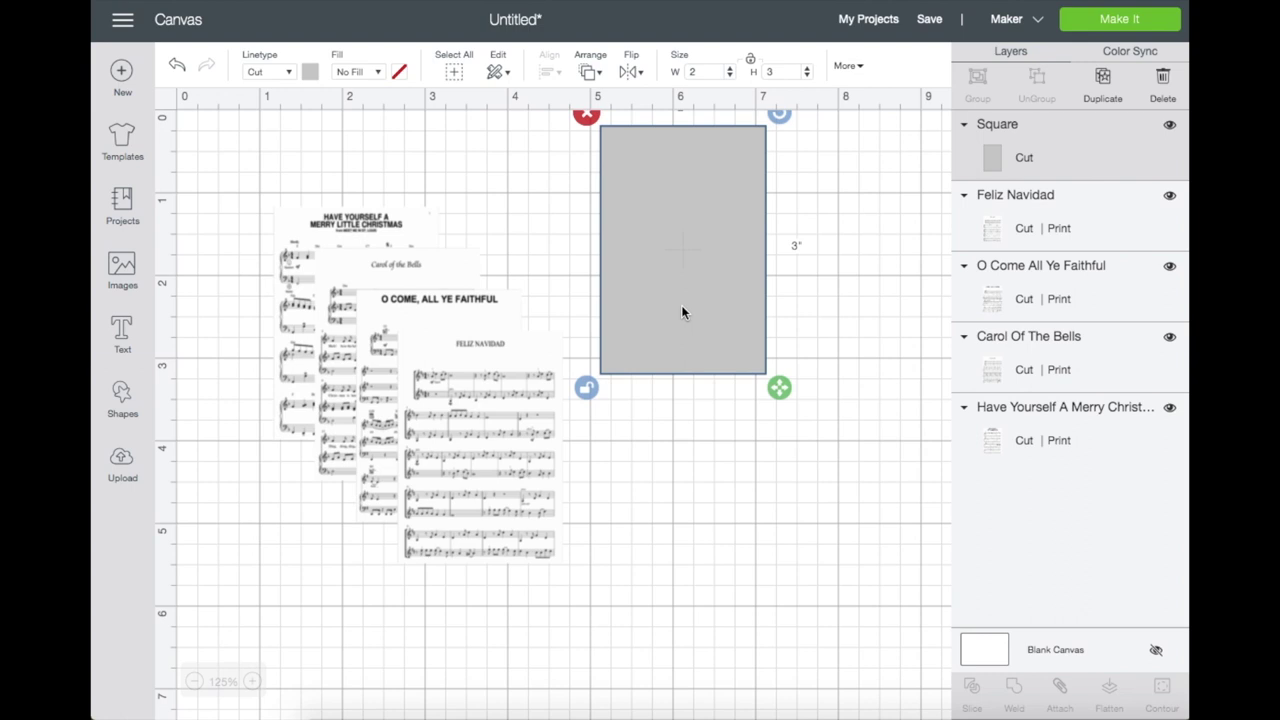
drag(460, 497, 488, 424)
drag(535, 365, 622, 279)
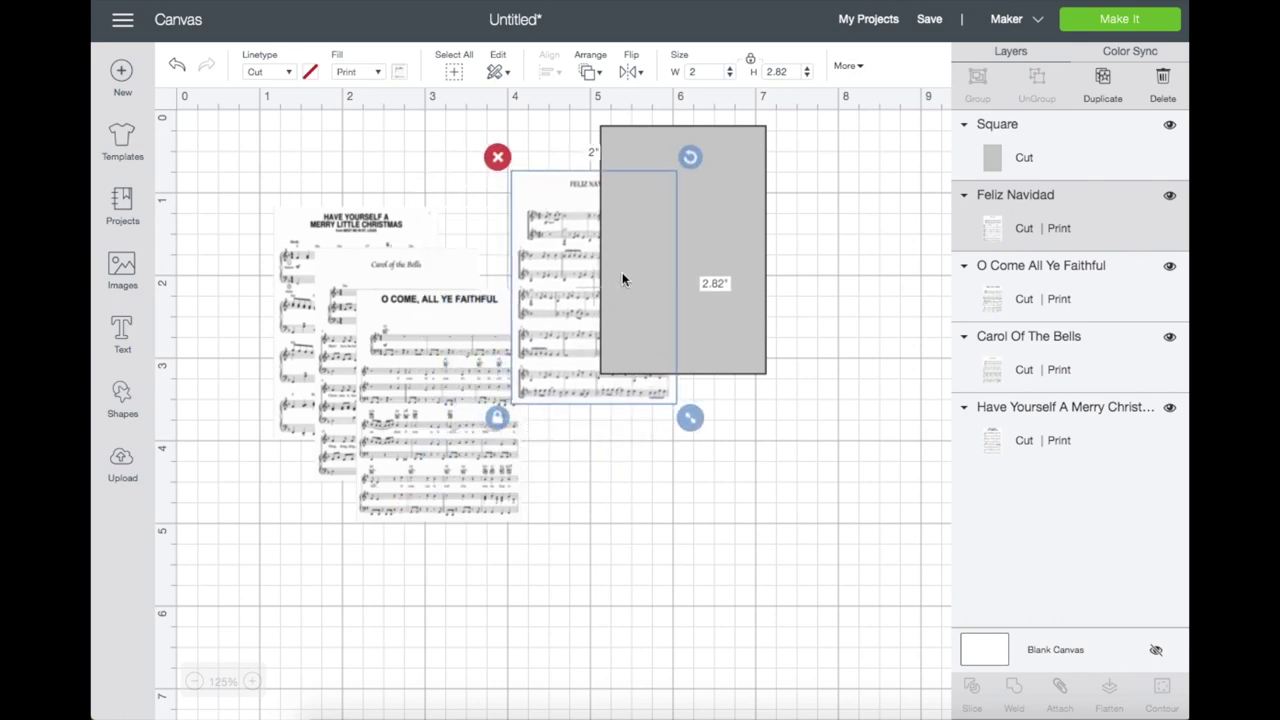
click(590, 76)
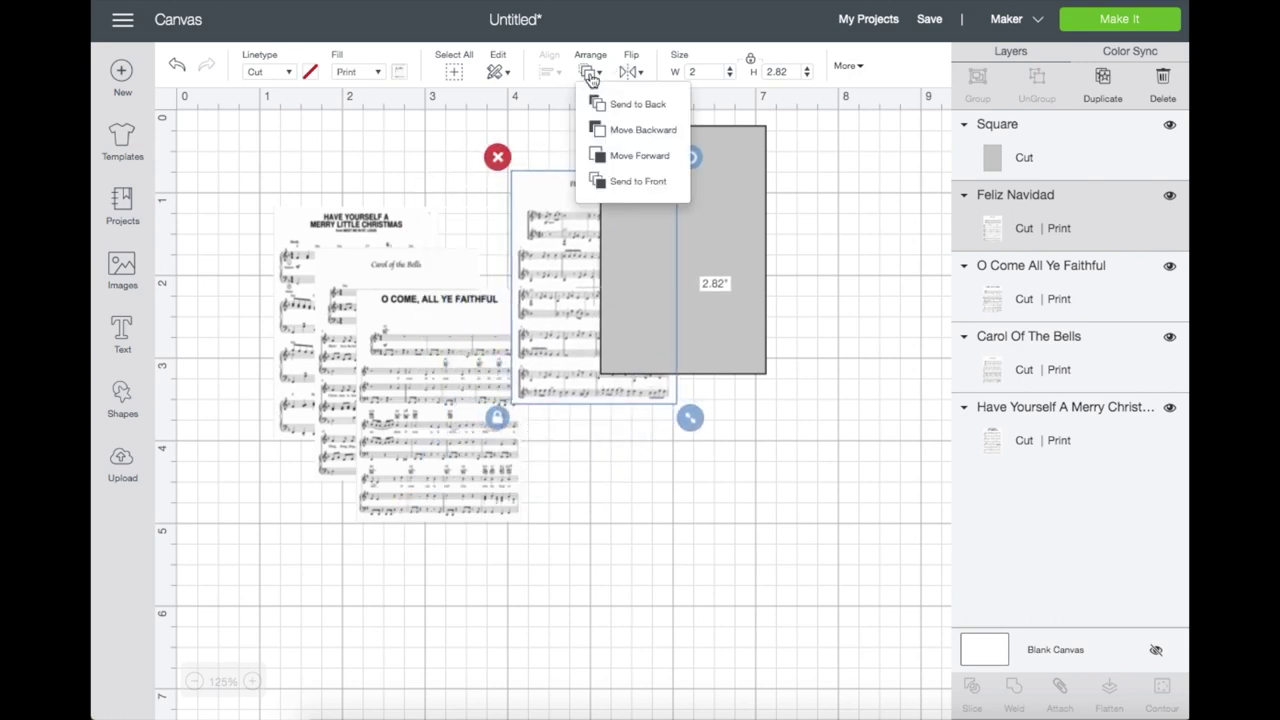
click(625, 184)
drag(605, 315, 696, 289)
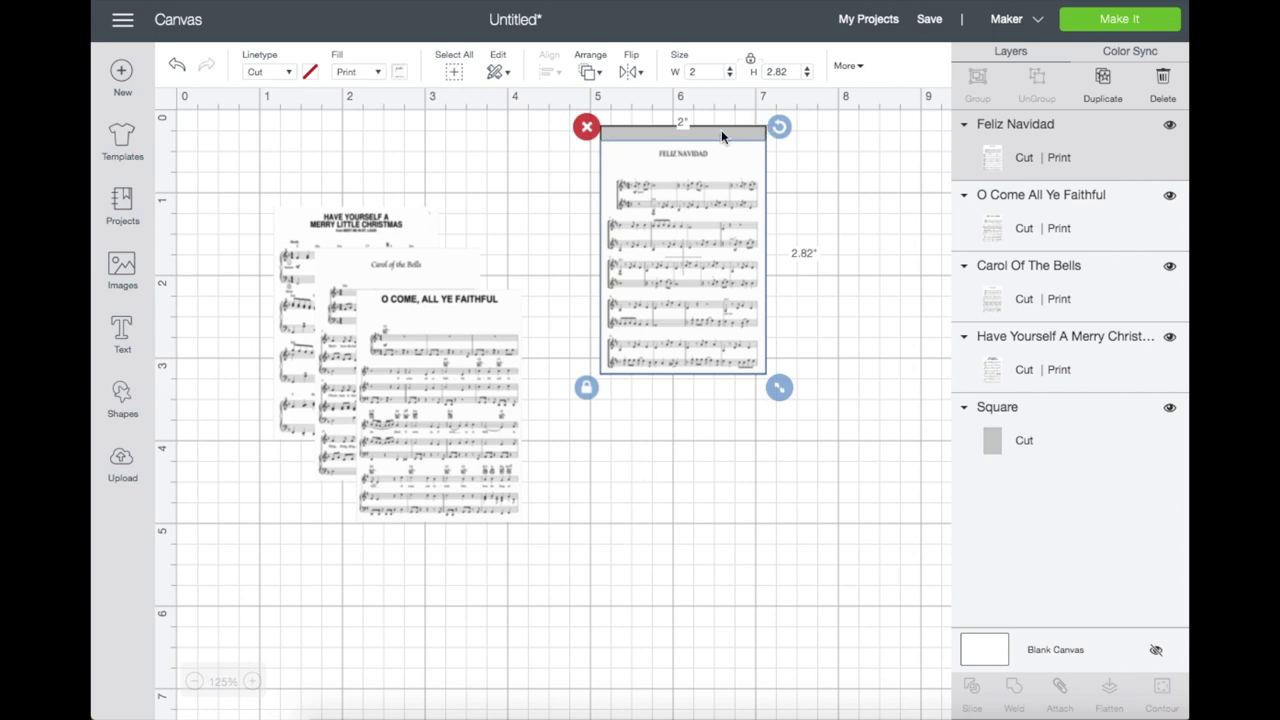
click(810, 255)
click(729, 131)
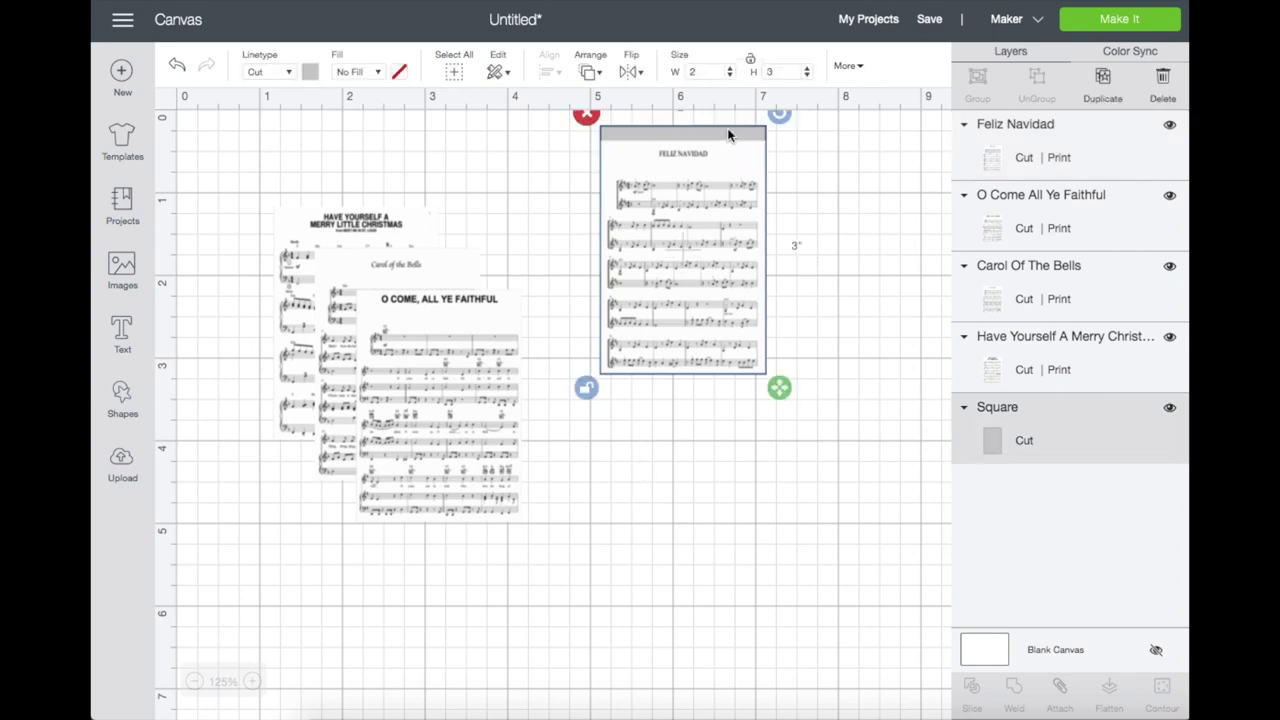
drag(729, 160, 704, 212)
drag(686, 407, 765, 614)
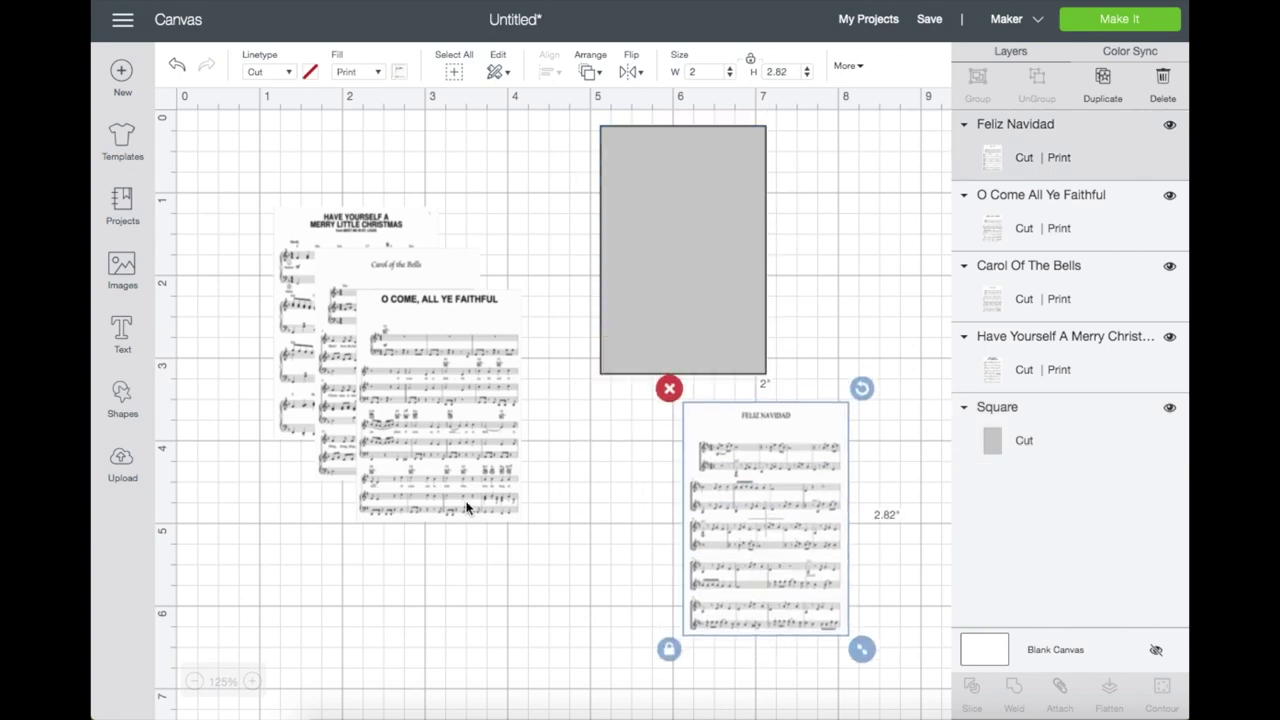
Step: Line up the other three sheets on the rectangle, then delete the grey guide rectangle
drag(455, 482, 612, 632)
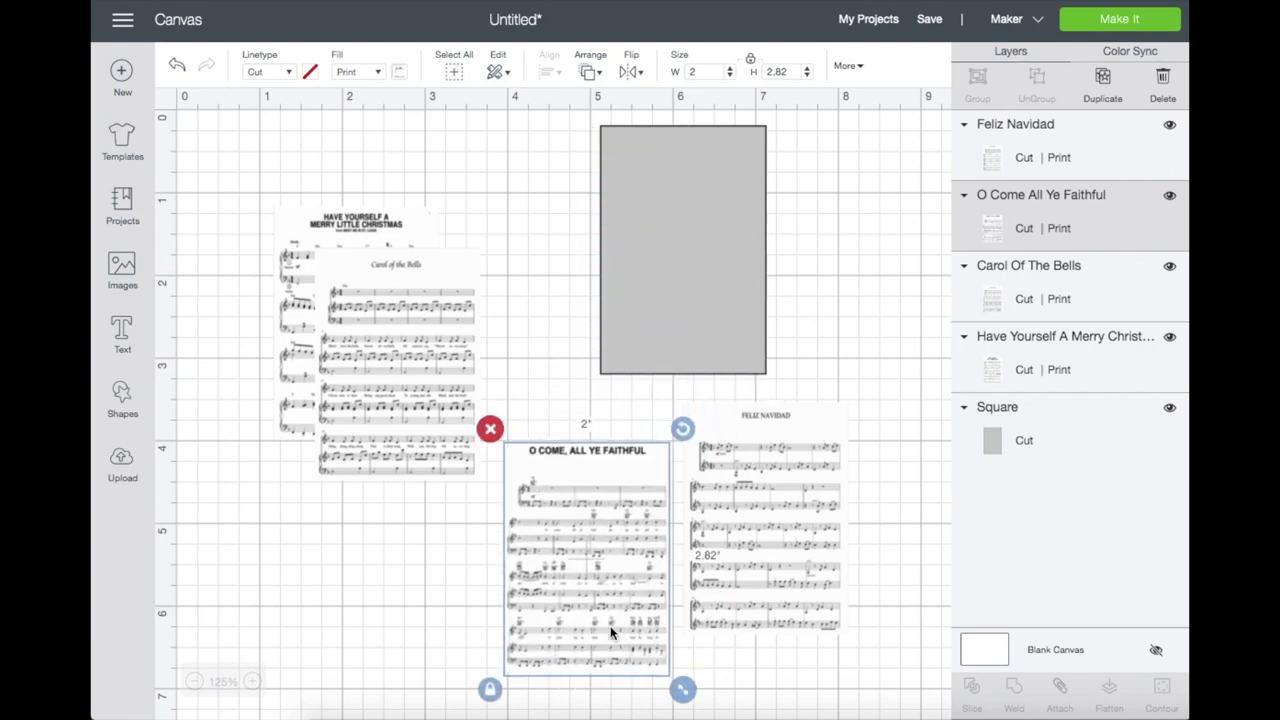
drag(443, 484, 340, 681)
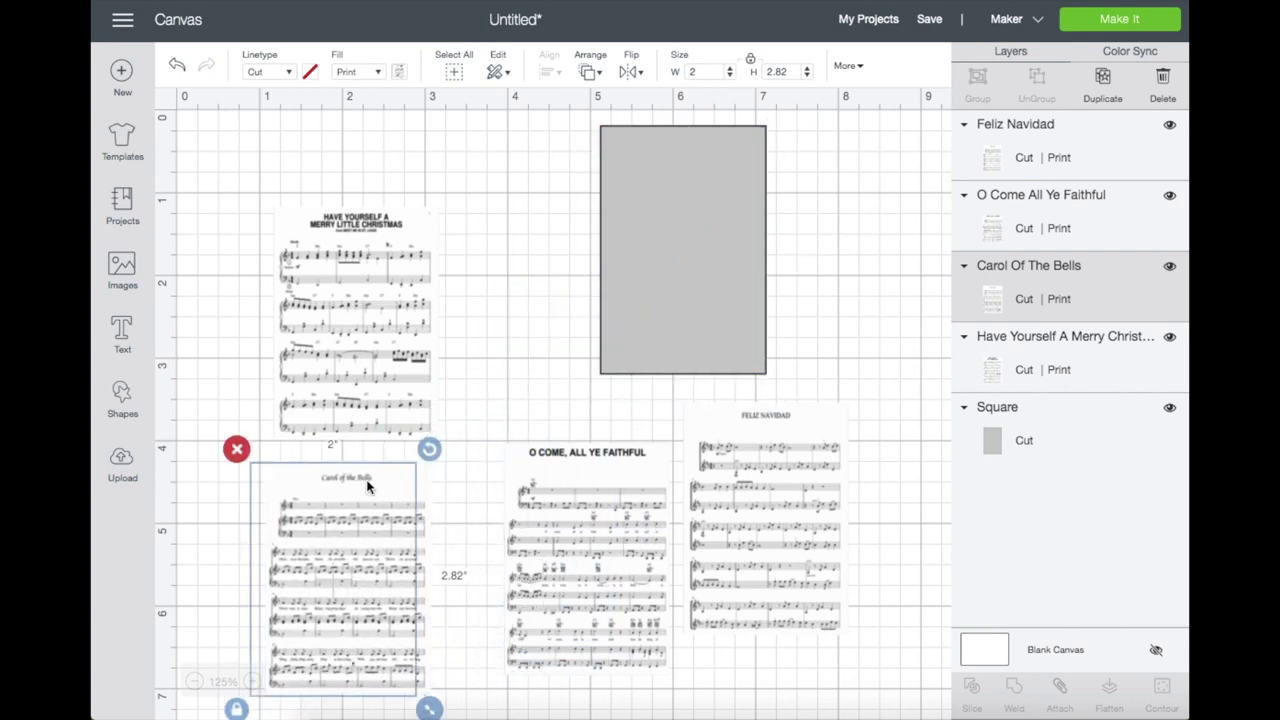
drag(357, 410, 684, 346)
click(549, 370)
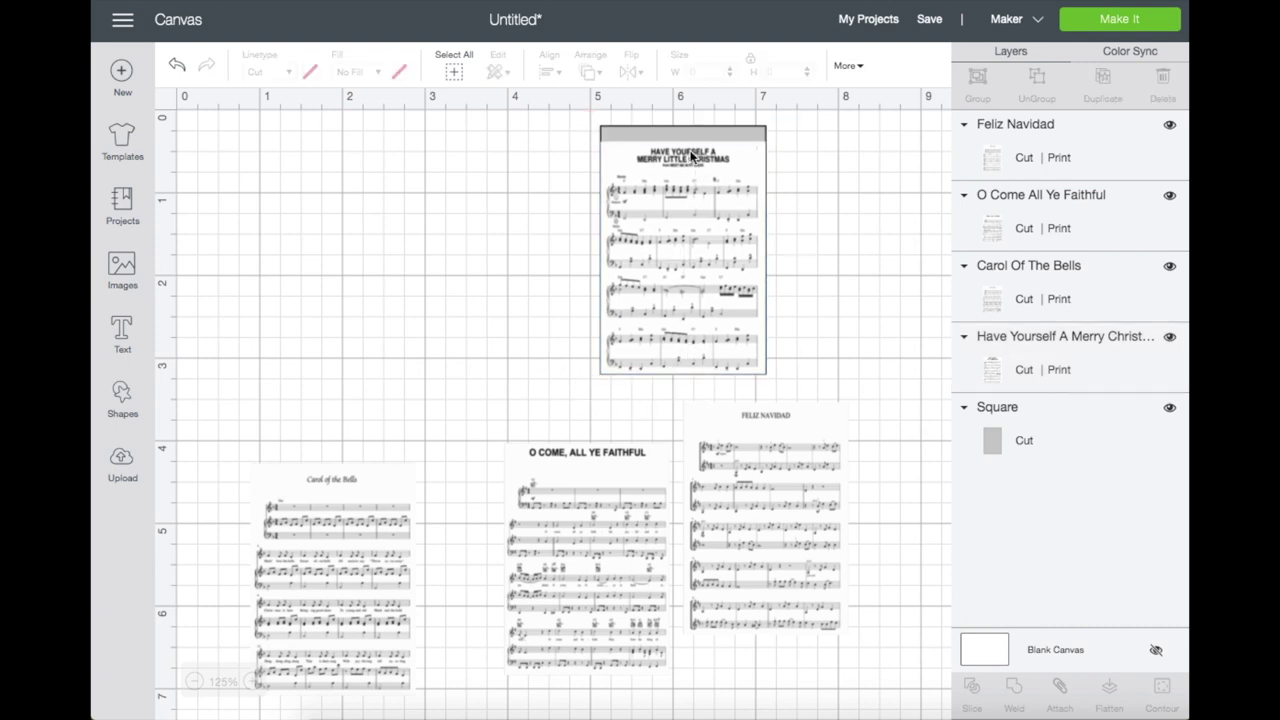
drag(617, 143, 445, 232)
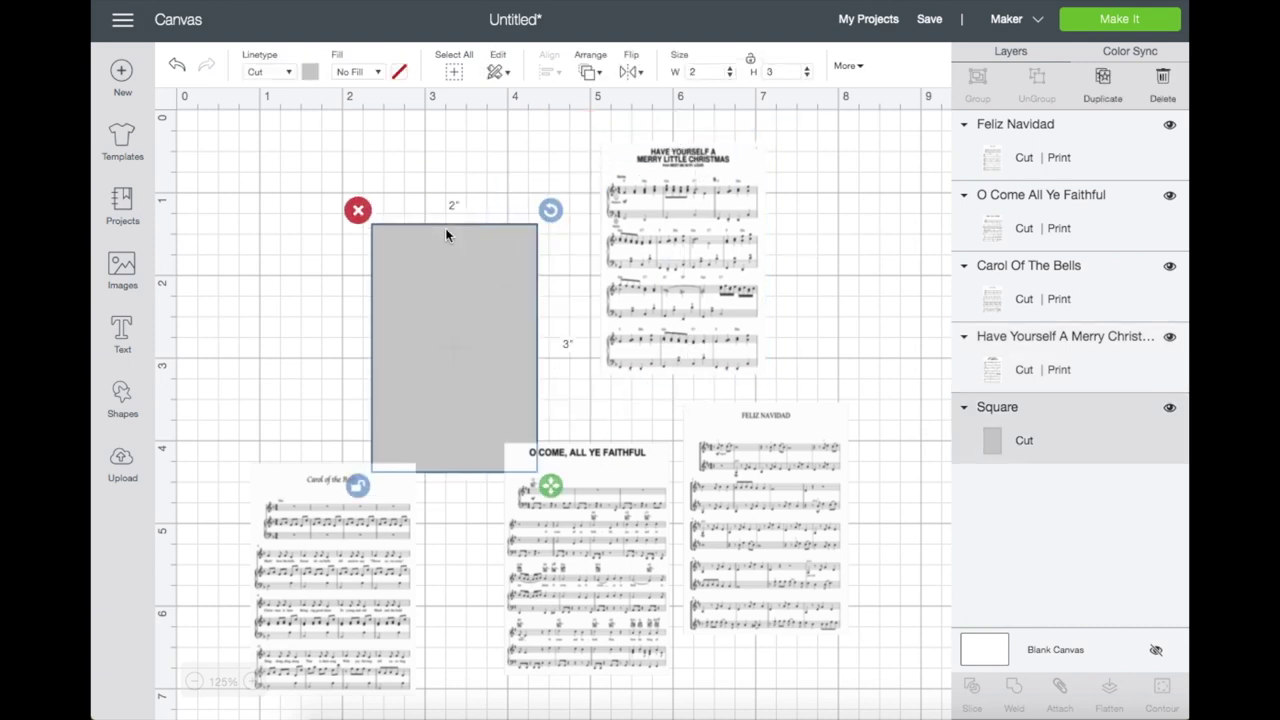
click(357, 212)
Step: Arrange Carol, Have Yourself, O Come and Feliz Navidad into a tight two-by-two grid
drag(357, 543, 301, 243)
drag(651, 251, 433, 252)
drag(620, 534, 313, 472)
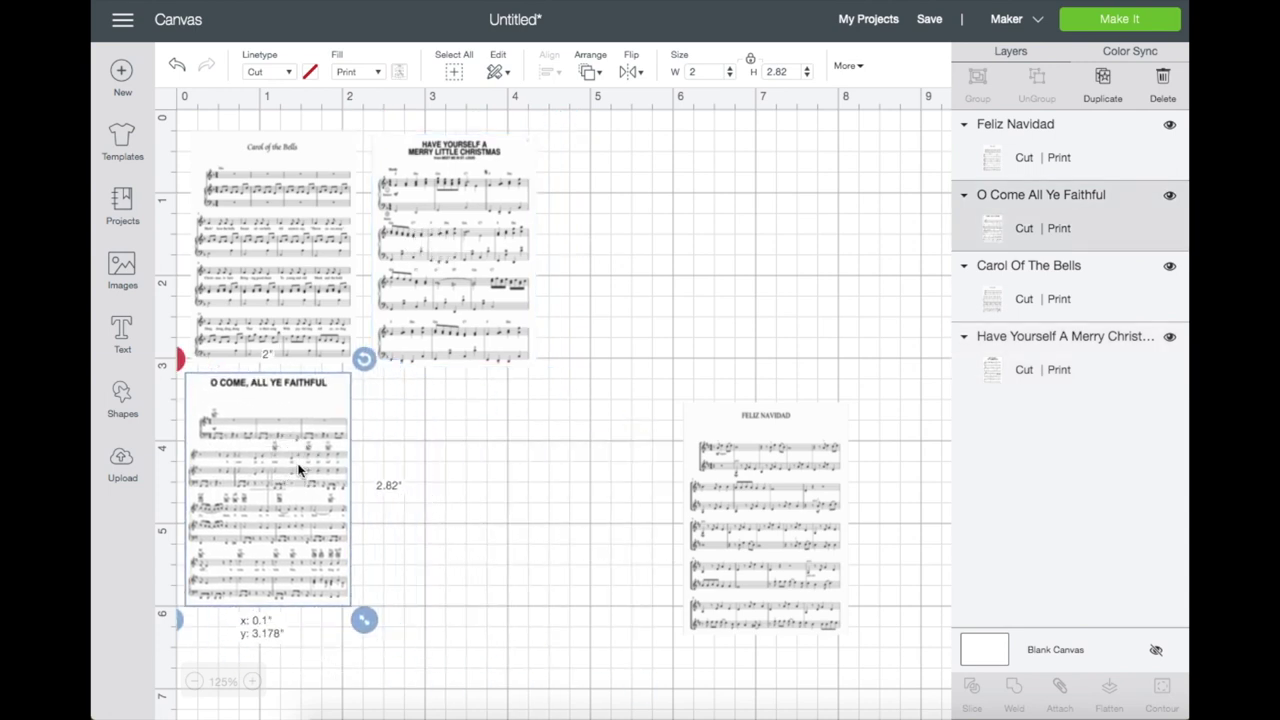
drag(769, 491, 437, 480)
click(614, 441)
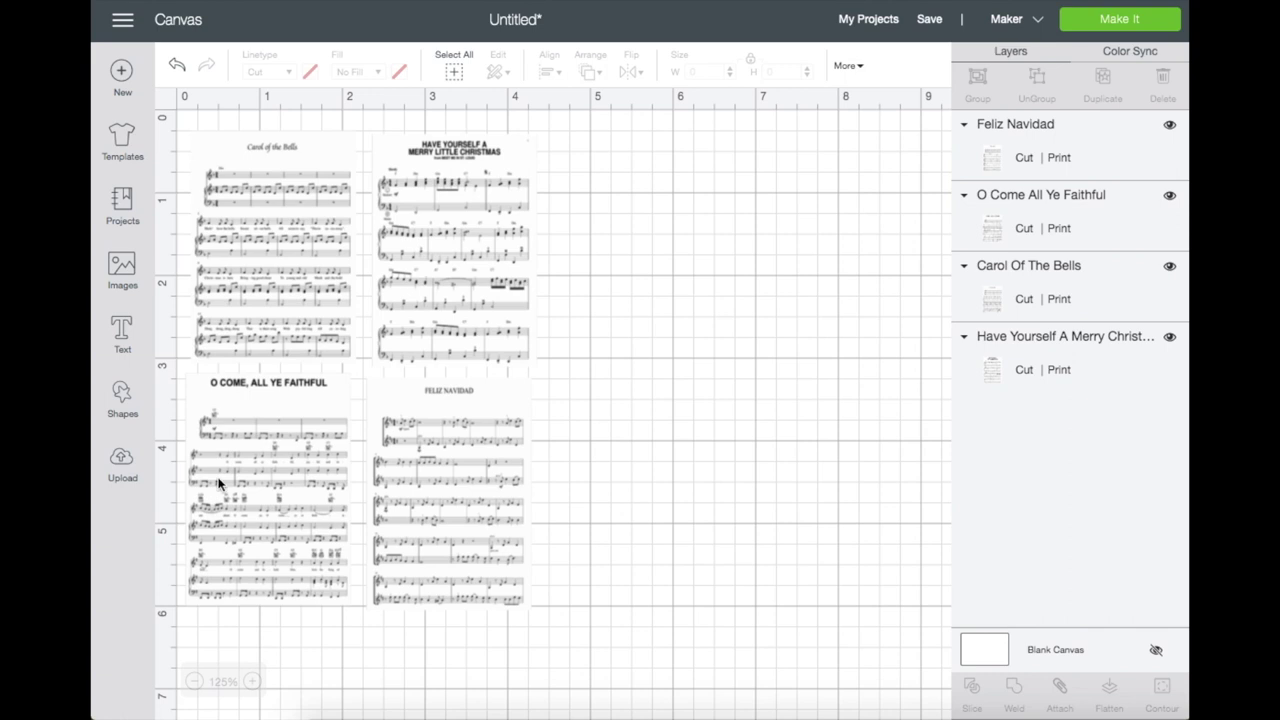
Step: Add a new square sized 6.75 x 9.25 in beside the sheets
click(133, 414)
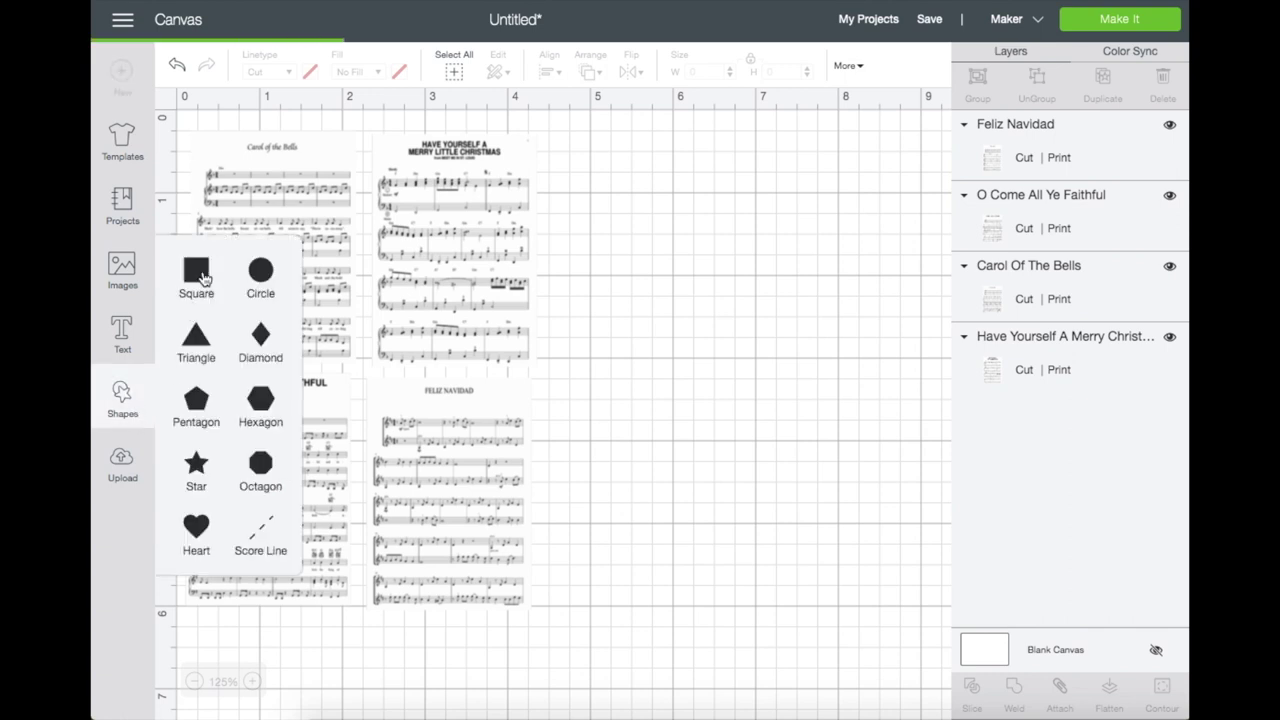
click(197, 272)
drag(619, 378, 697, 200)
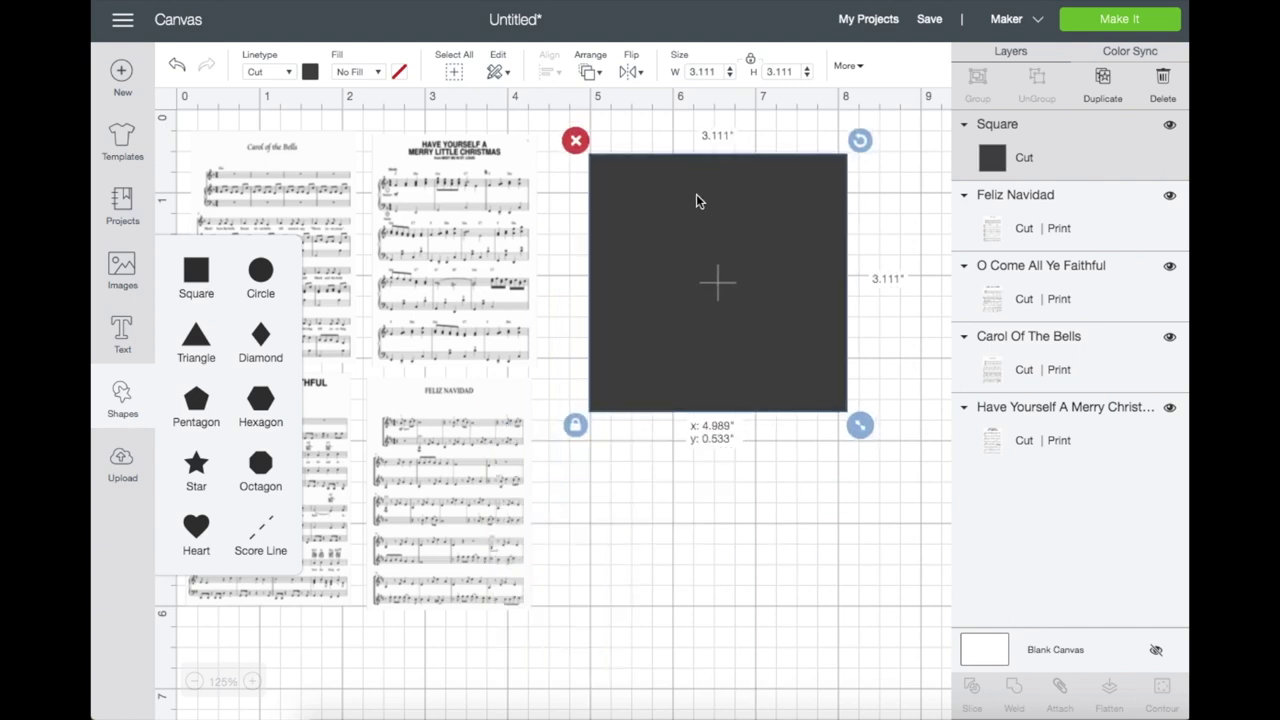
click(714, 73)
text(6.75)
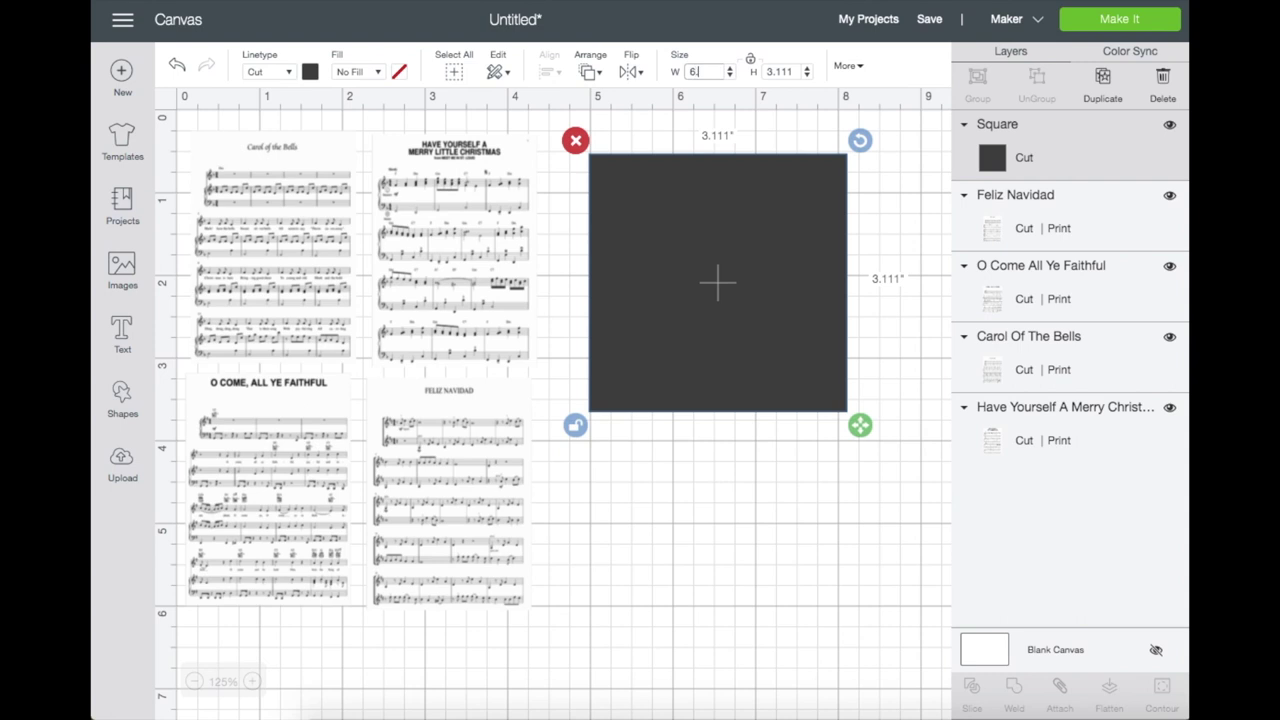
click(783, 72)
text(9.25)
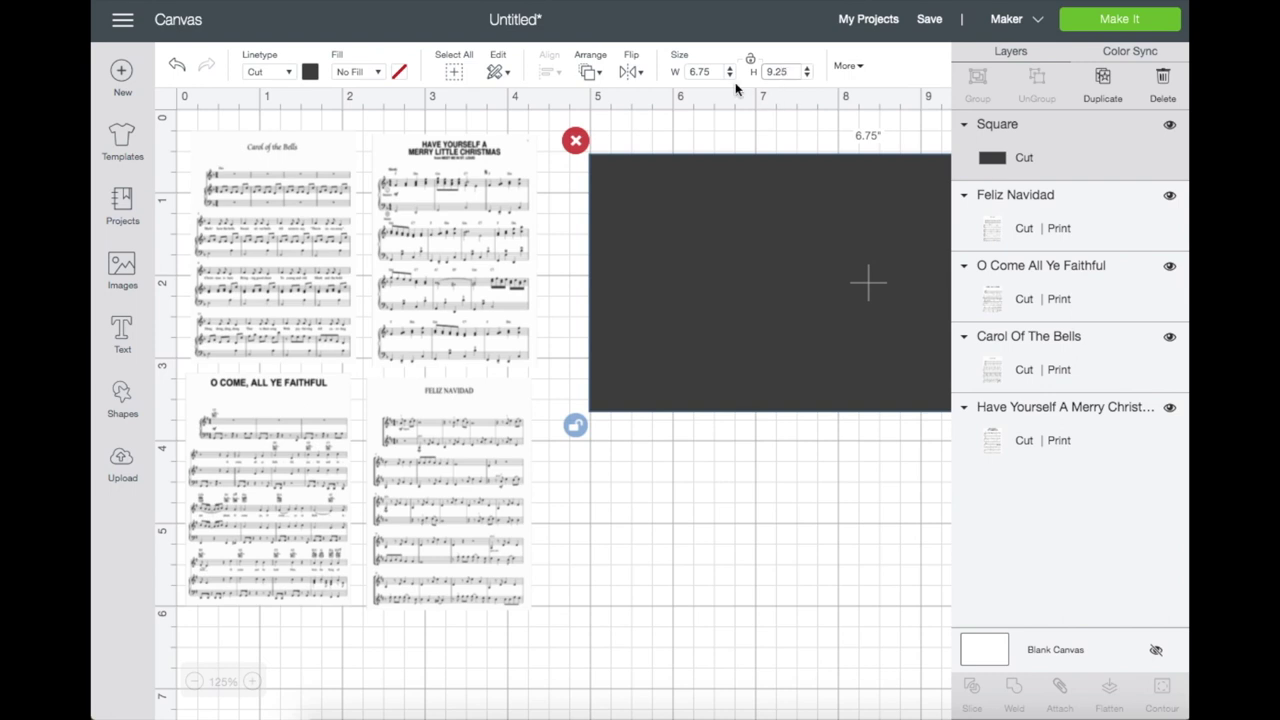
key(Return)
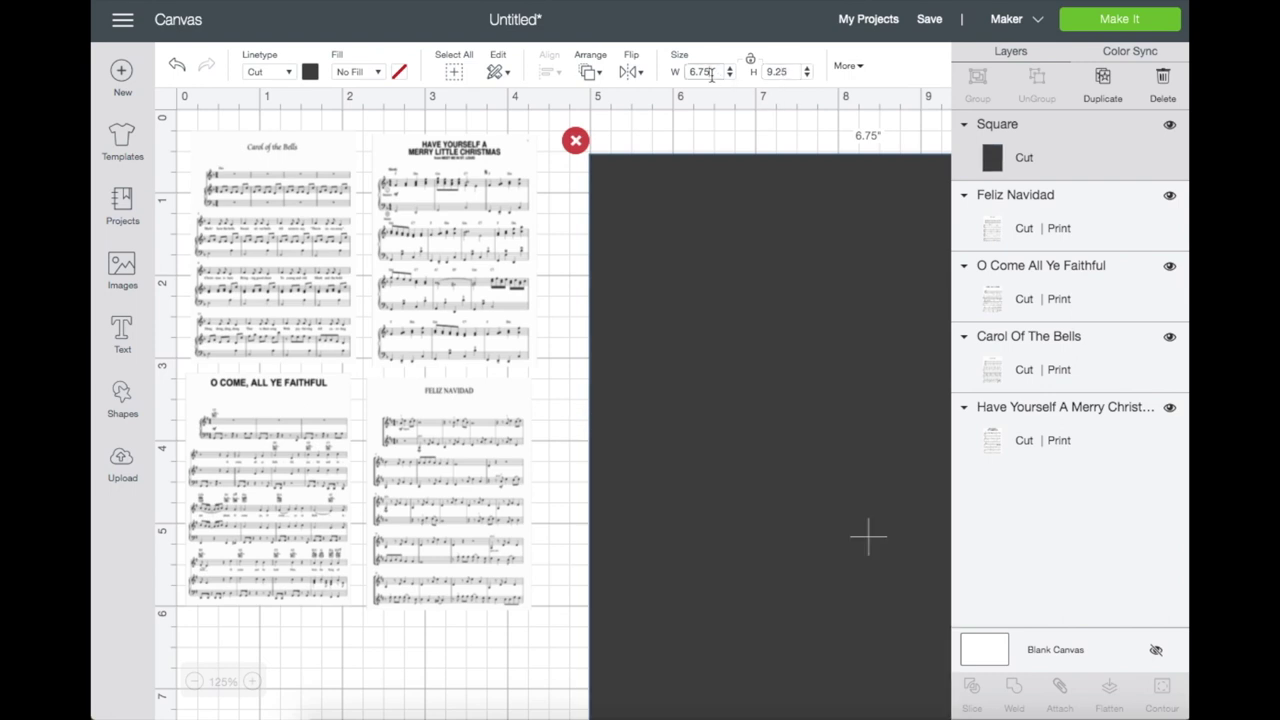
Step: Make the large square light grey, send it to the back, and align it behind the sheets
click(310, 72)
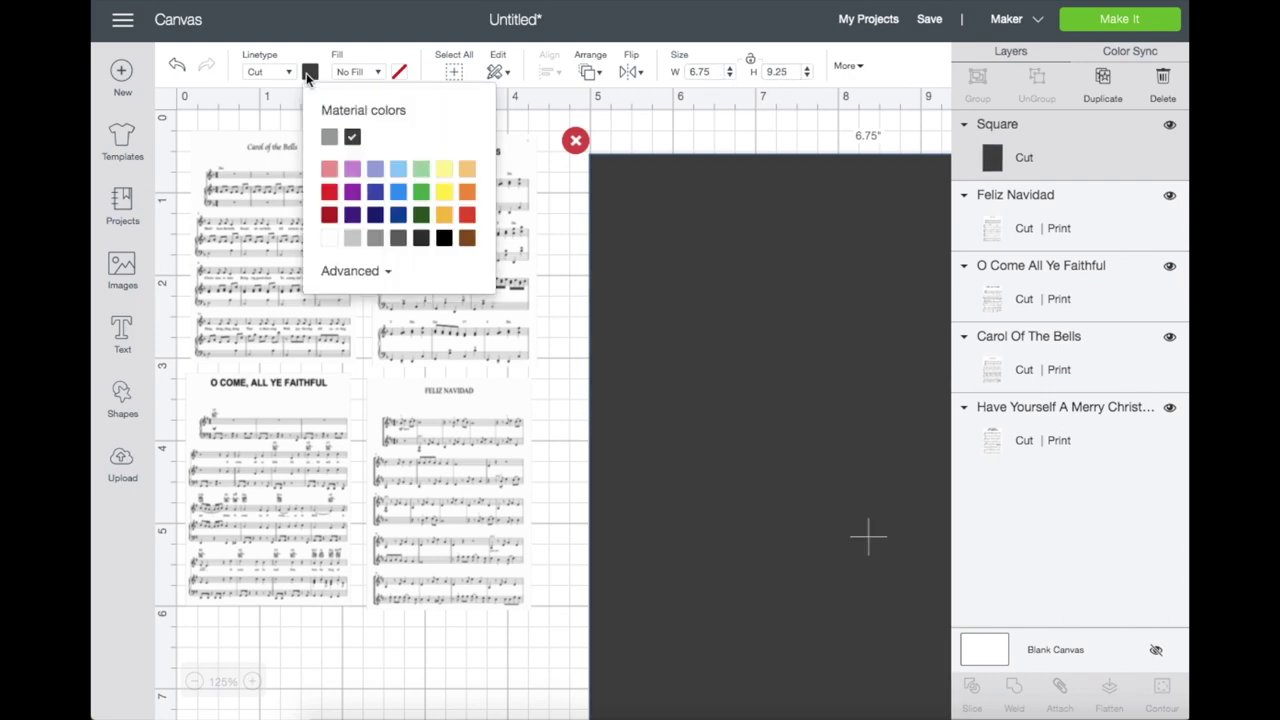
click(329, 140)
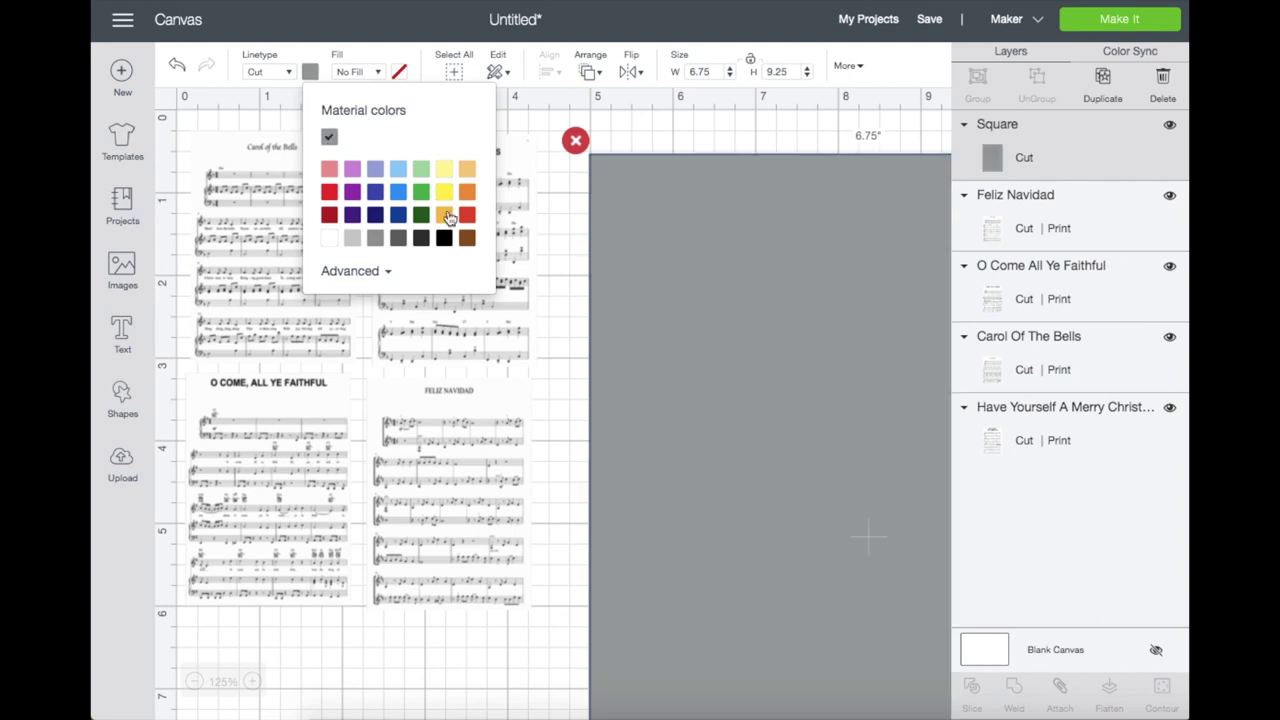
click(357, 238)
drag(766, 254, 518, 240)
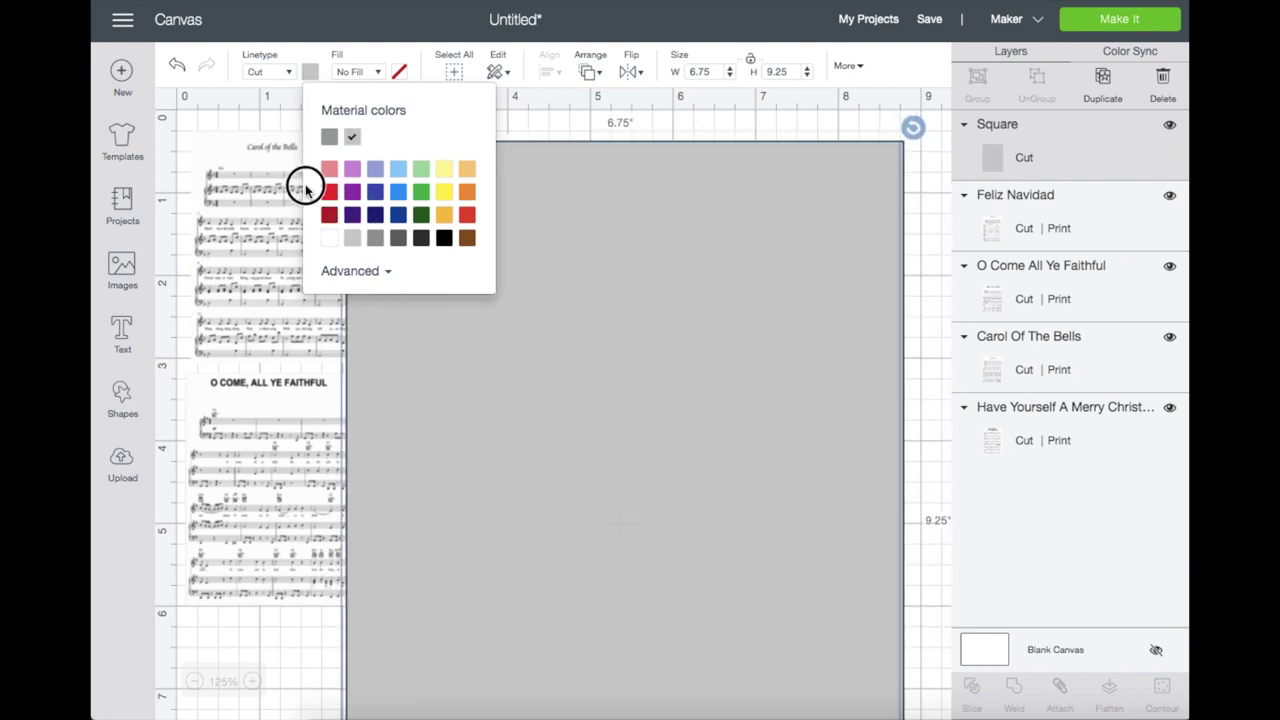
click(600, 281)
drag(600, 281, 537, 254)
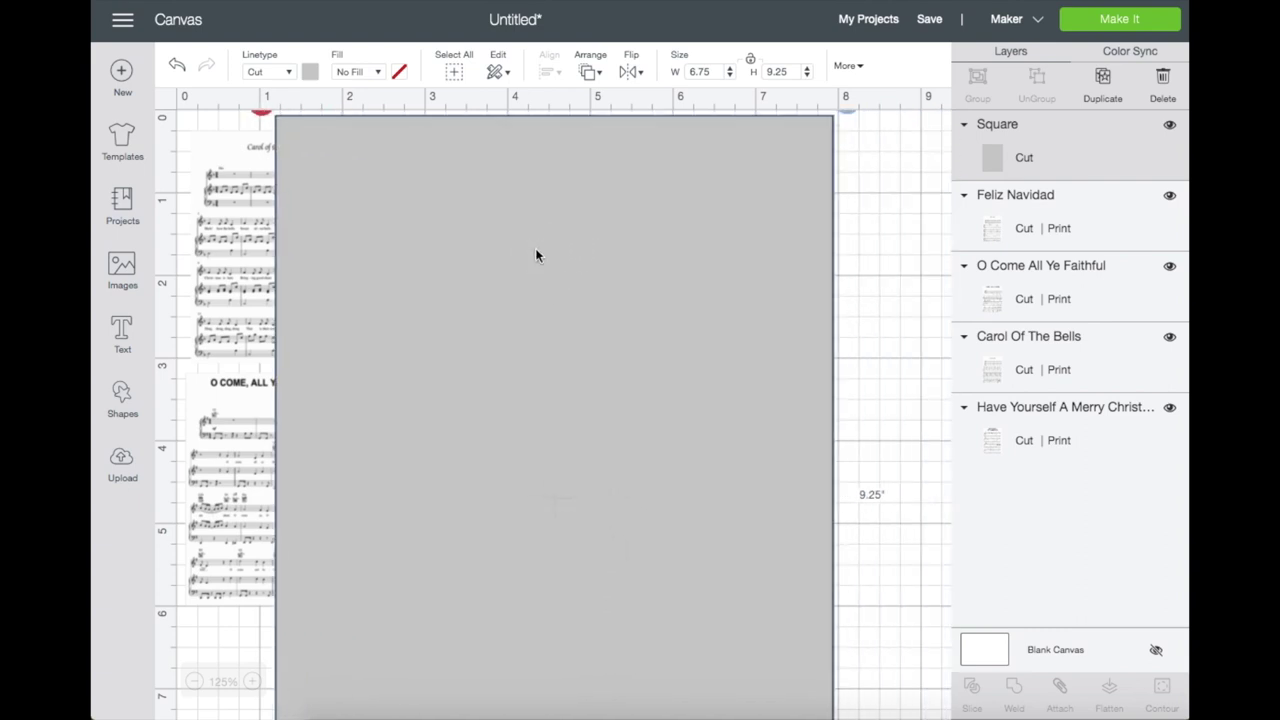
click(588, 75)
click(596, 102)
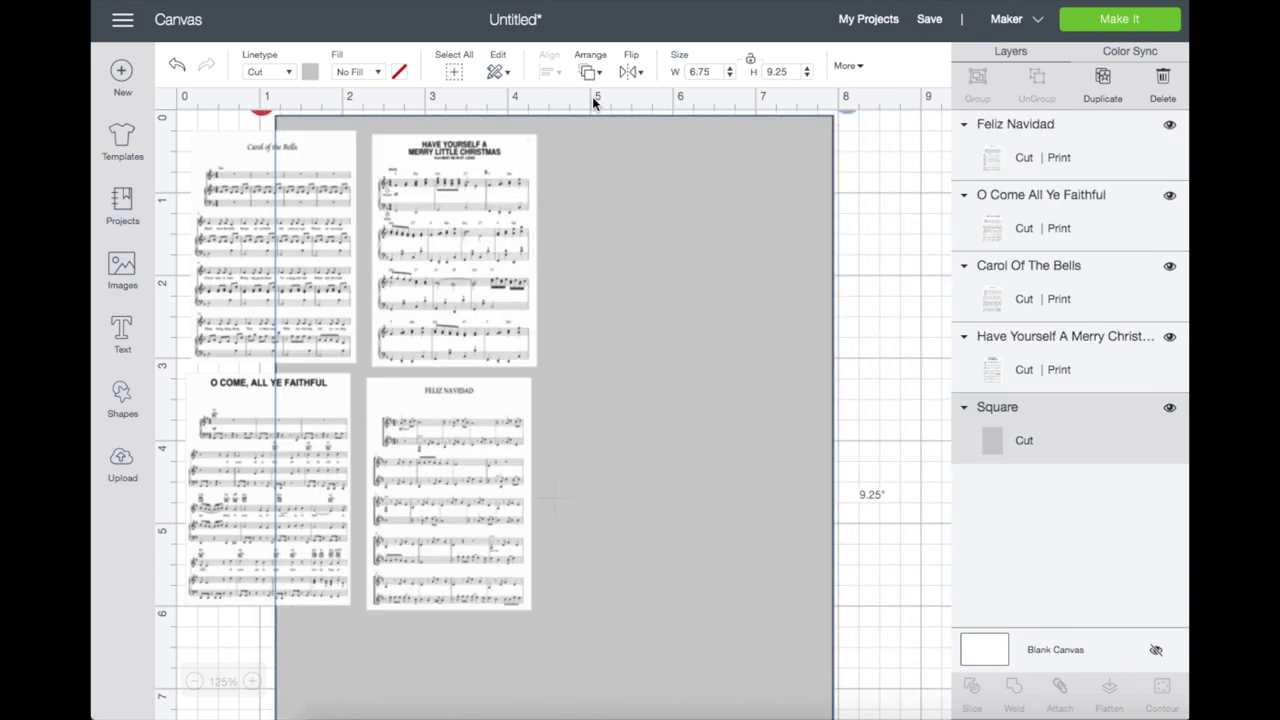
drag(669, 200, 520, 168)
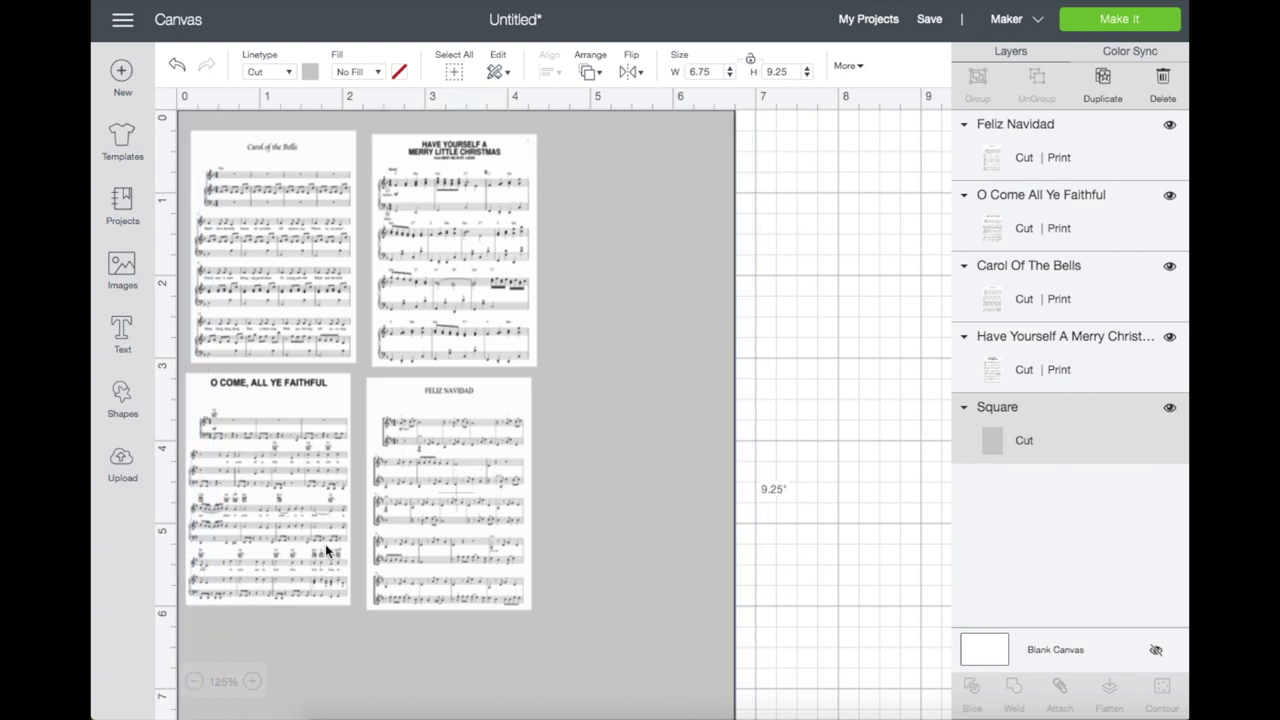
click(193, 682)
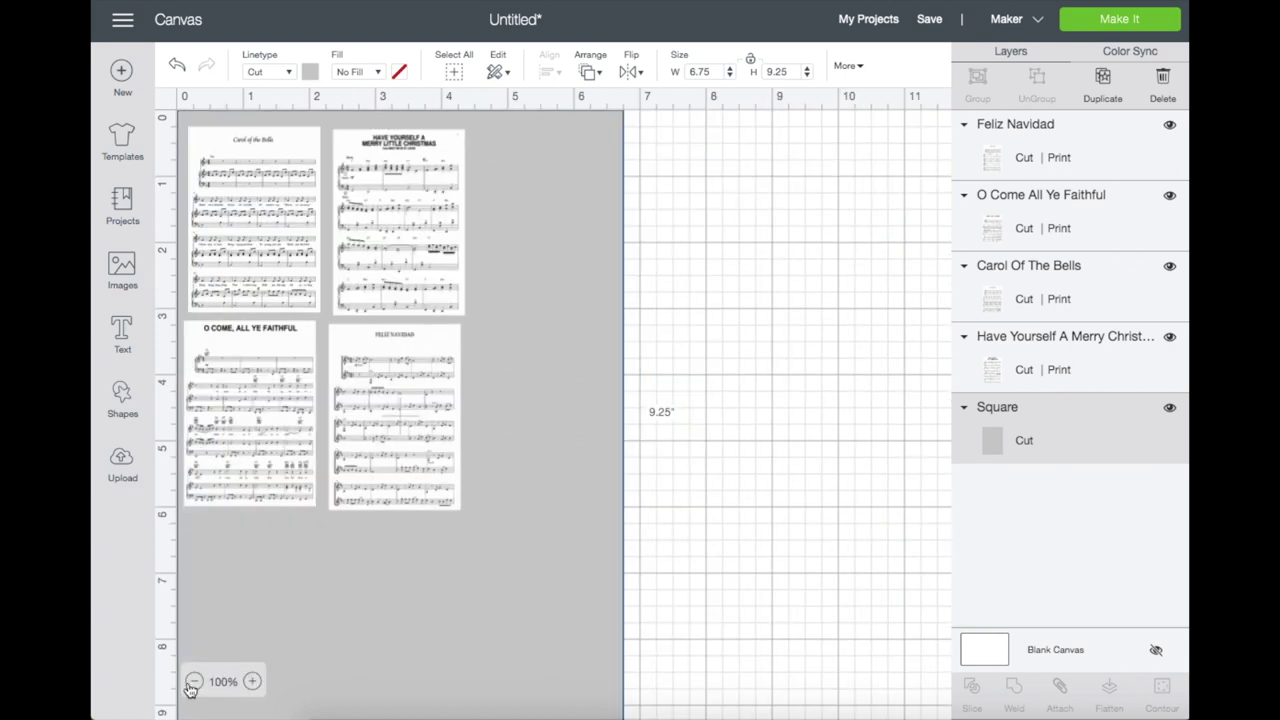
Step: At 75% zoom, set the first four sheets into the grid's top-left positions
click(192, 683)
click(642, 410)
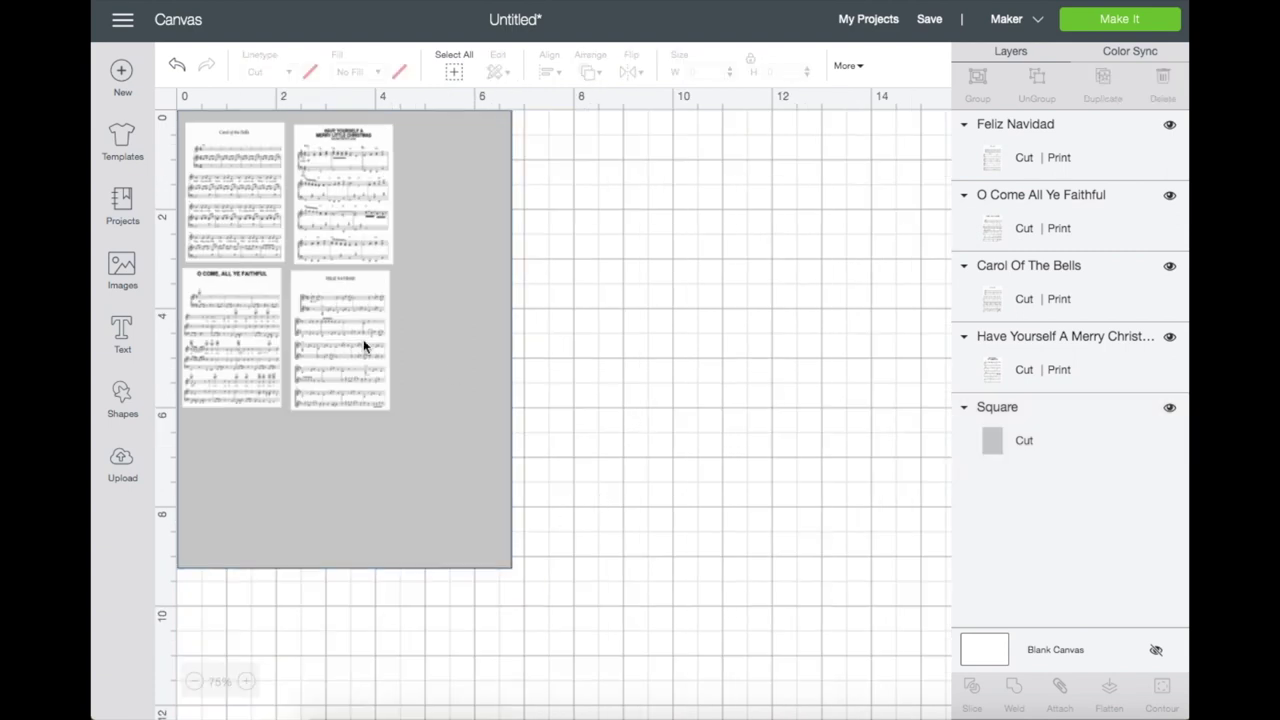
click(240, 228)
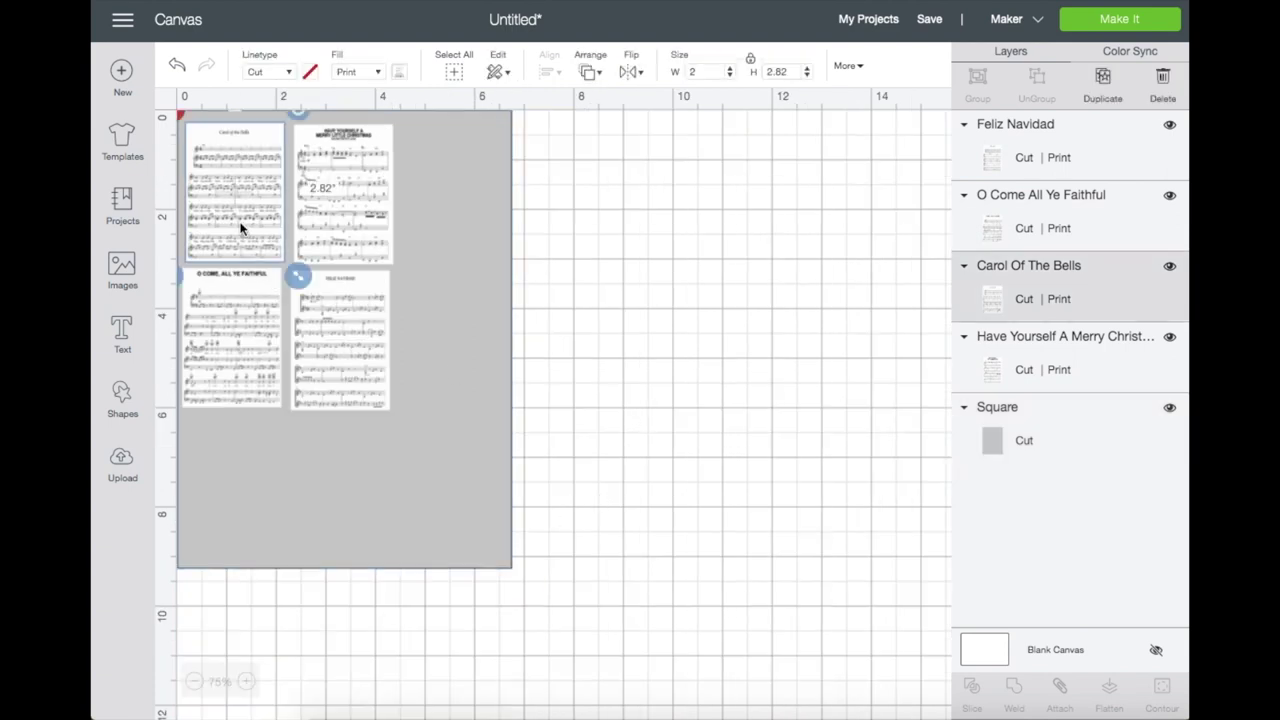
drag(240, 228, 220, 194)
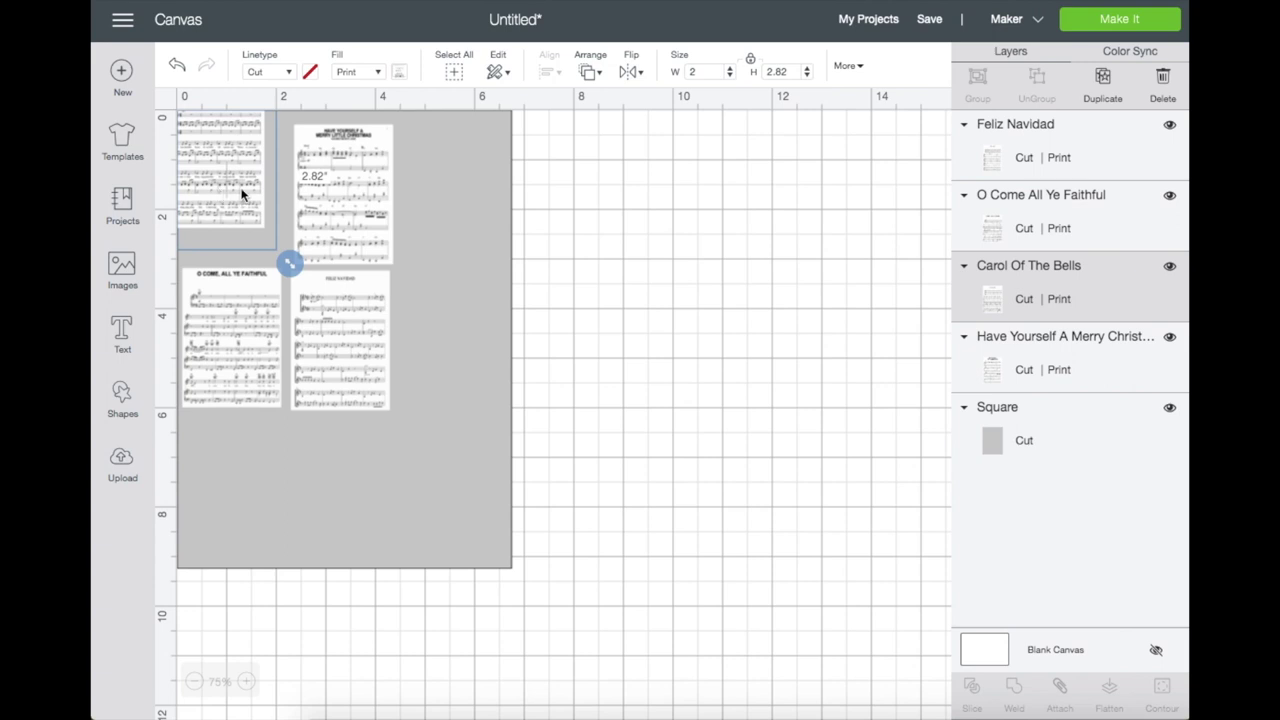
drag(324, 192, 314, 177)
drag(229, 335, 224, 305)
drag(340, 330, 330, 315)
click(657, 371)
Step: Place Feliz Navidad copy, Little Drummer Boy, Winter Wonderland, Baby It's Cold Outside and O Holy Night to complete the 3x3 grid
click(229, 441)
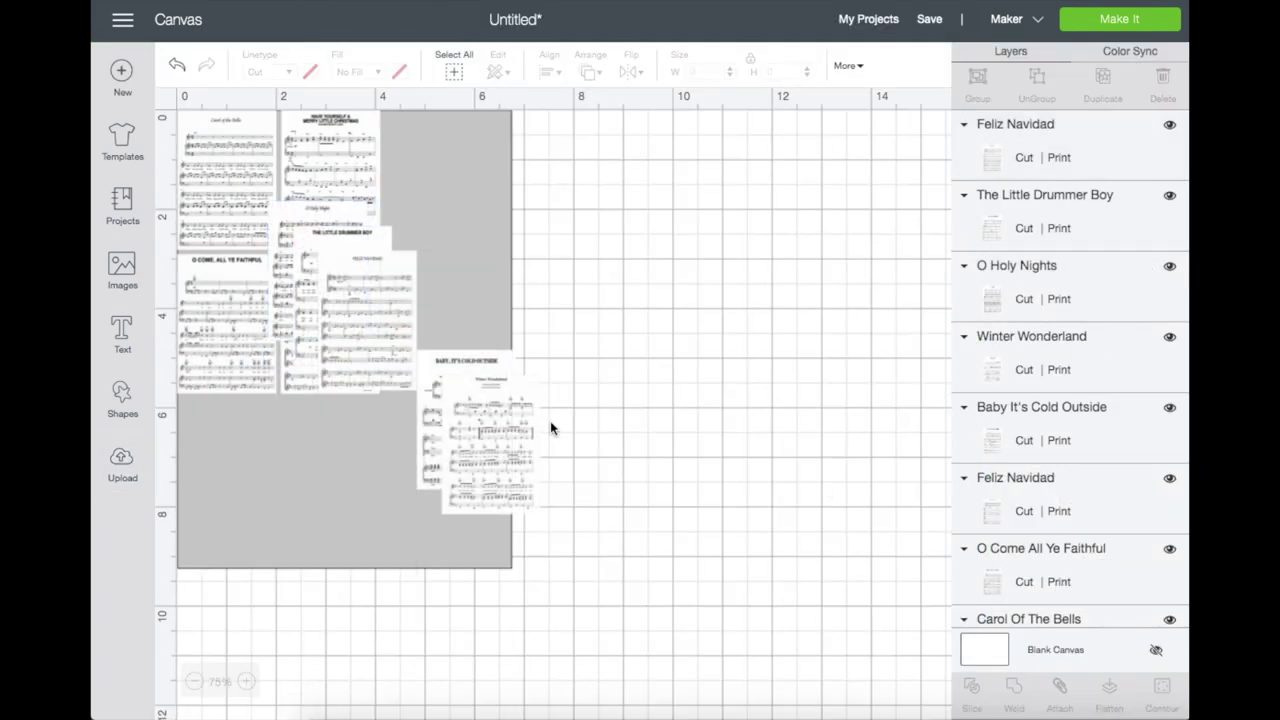
drag(394, 309, 423, 137)
drag(326, 317, 222, 491)
drag(505, 424, 343, 449)
drag(460, 420, 426, 322)
drag(320, 323, 441, 520)
click(676, 489)
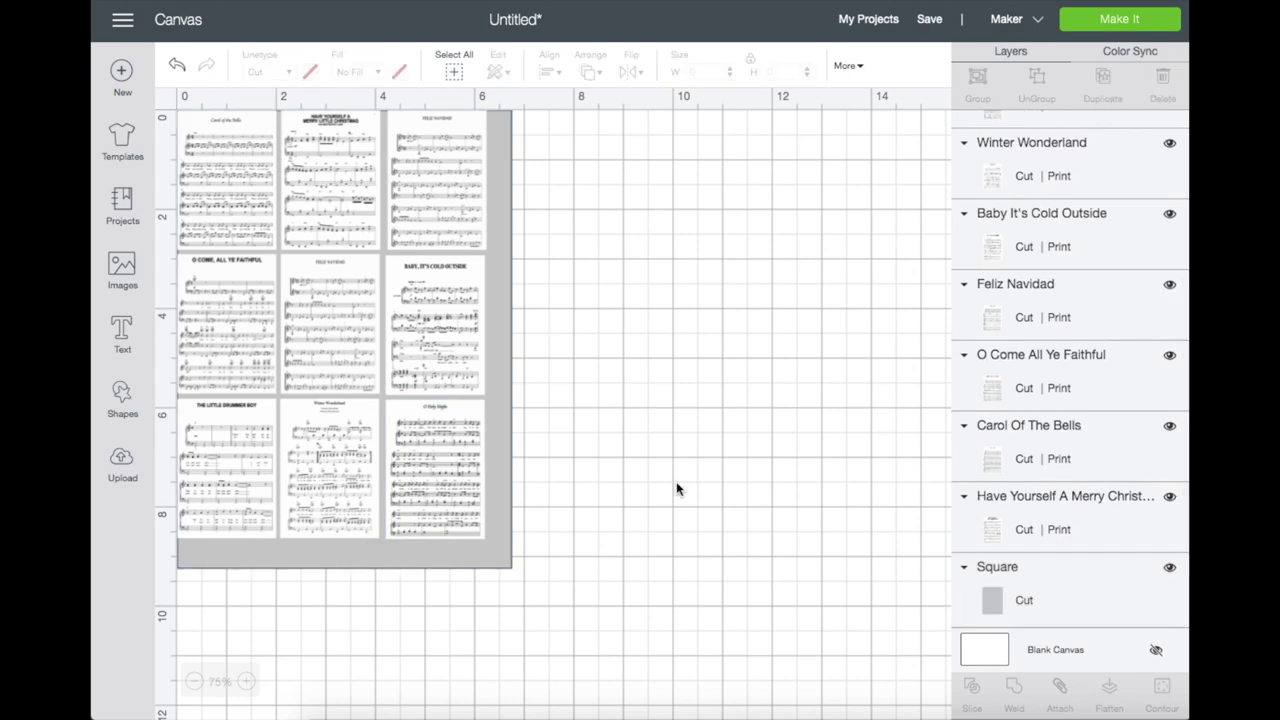
Step: Move the grey guide square off the sheets, delete it, and choose Make It
click(423, 560)
click(491, 563)
drag(491, 563, 733, 567)
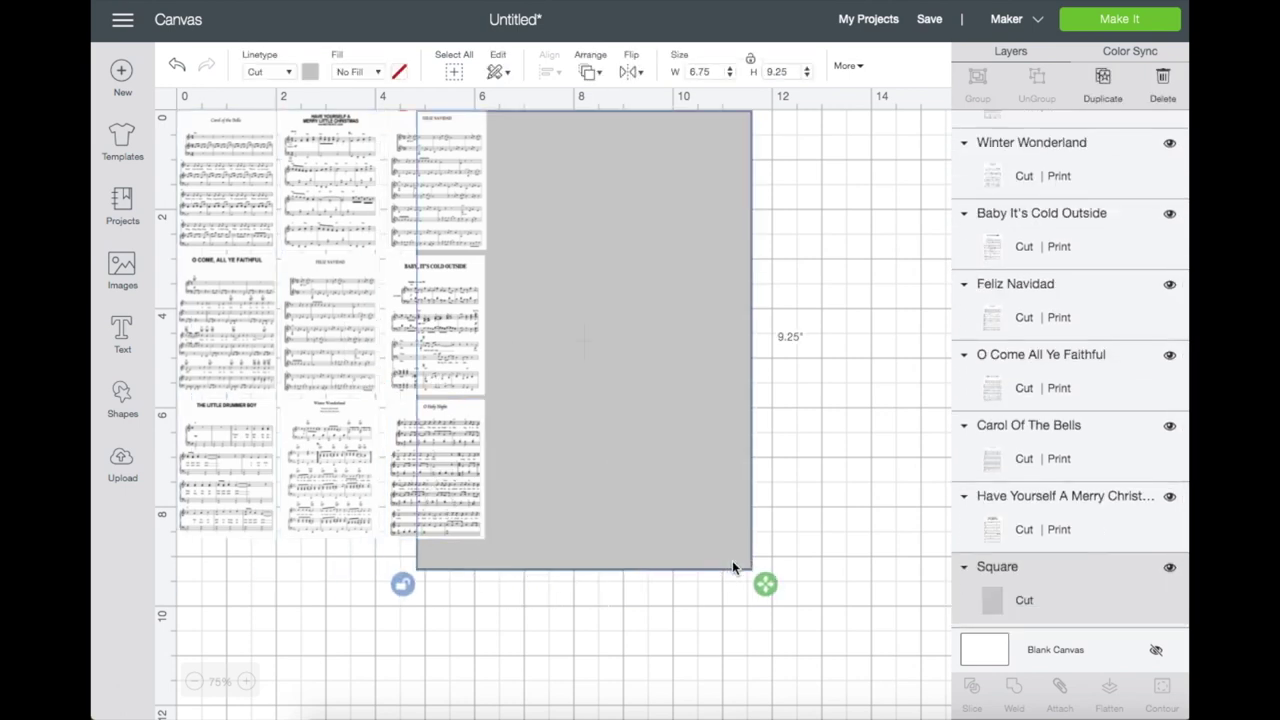
click(462, 194)
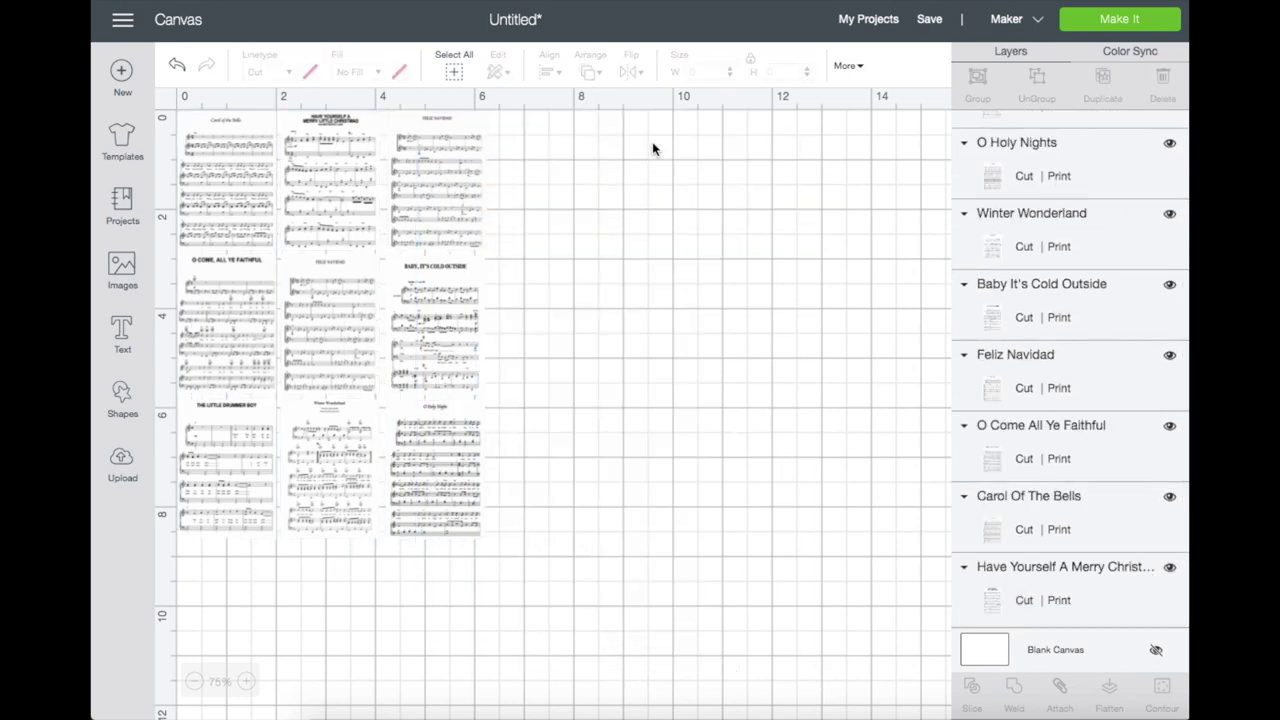
click(1093, 28)
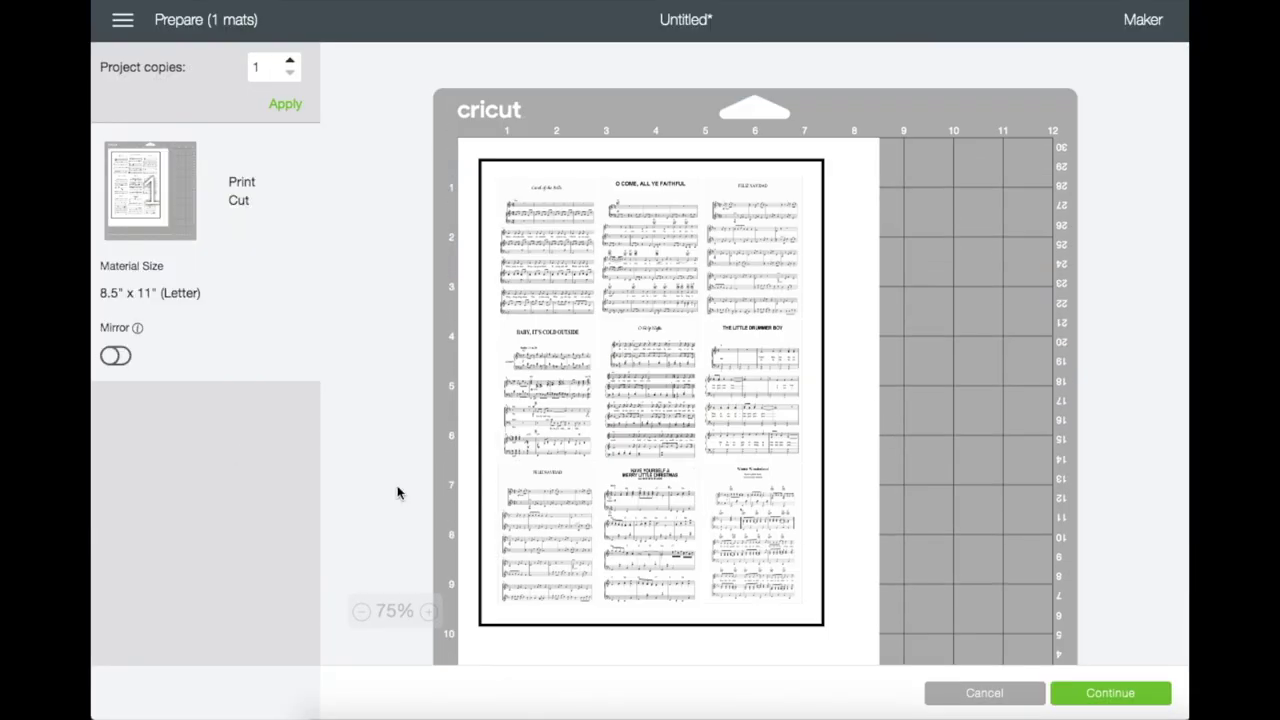
Step: Accept the single Letter mat layout and open its print setup
click(1077, 696)
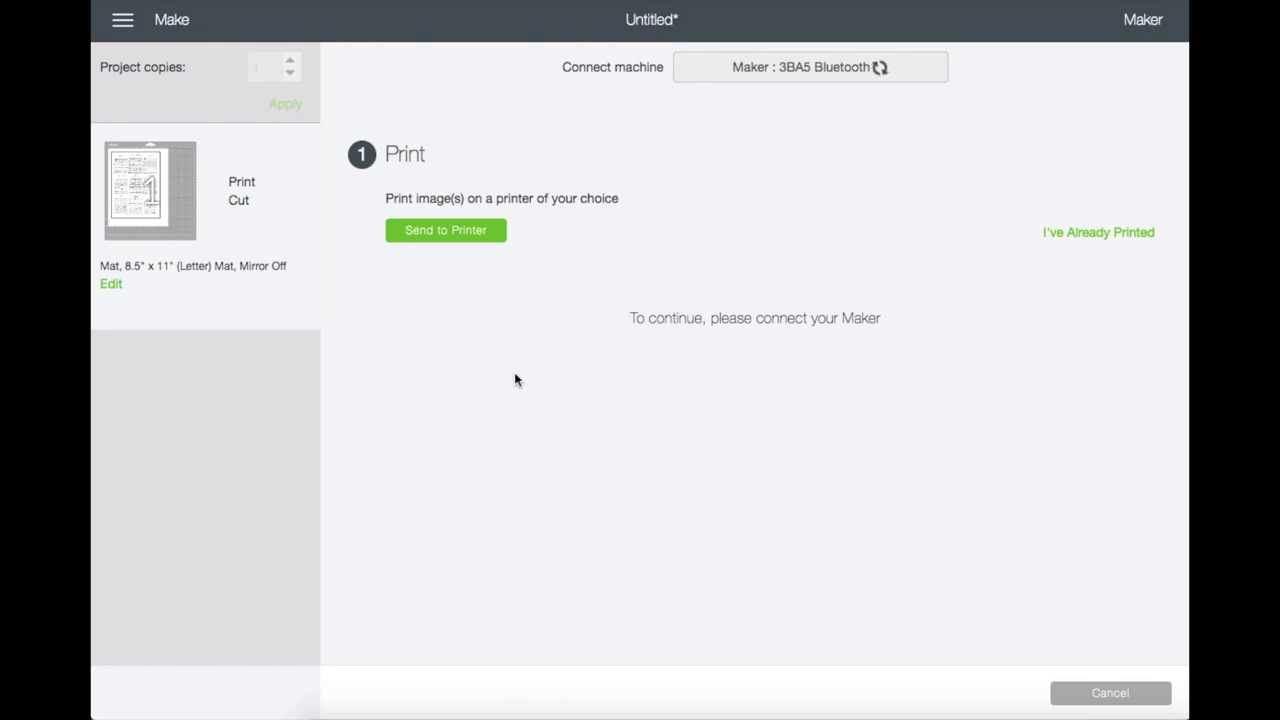
click(437, 231)
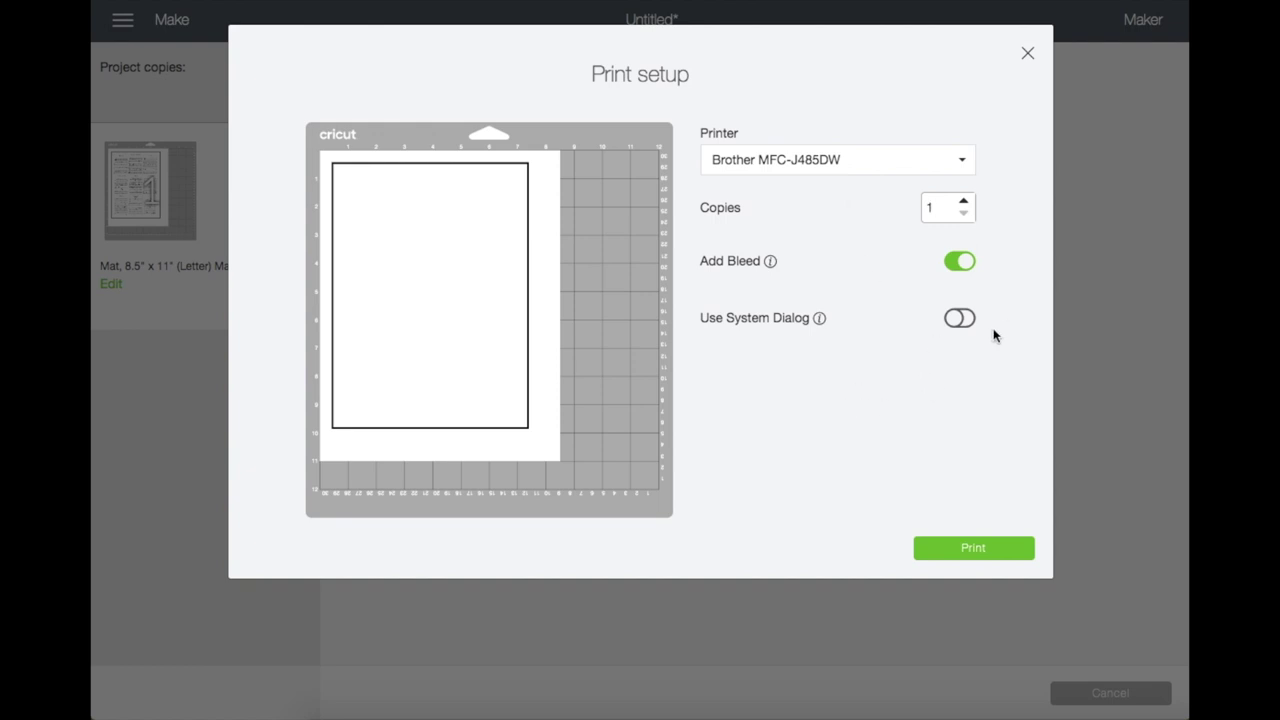
Step: Print the sheet-music mat in Grayscale through the system print dialog
click(957, 320)
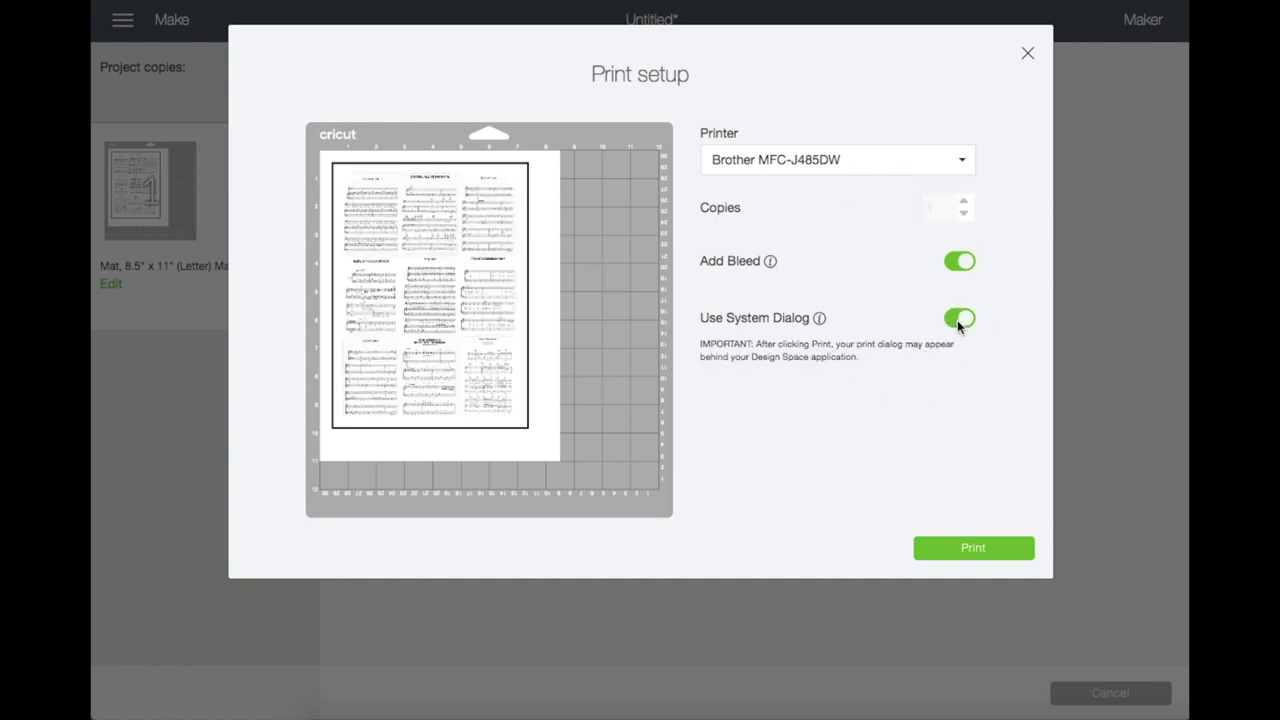
click(950, 552)
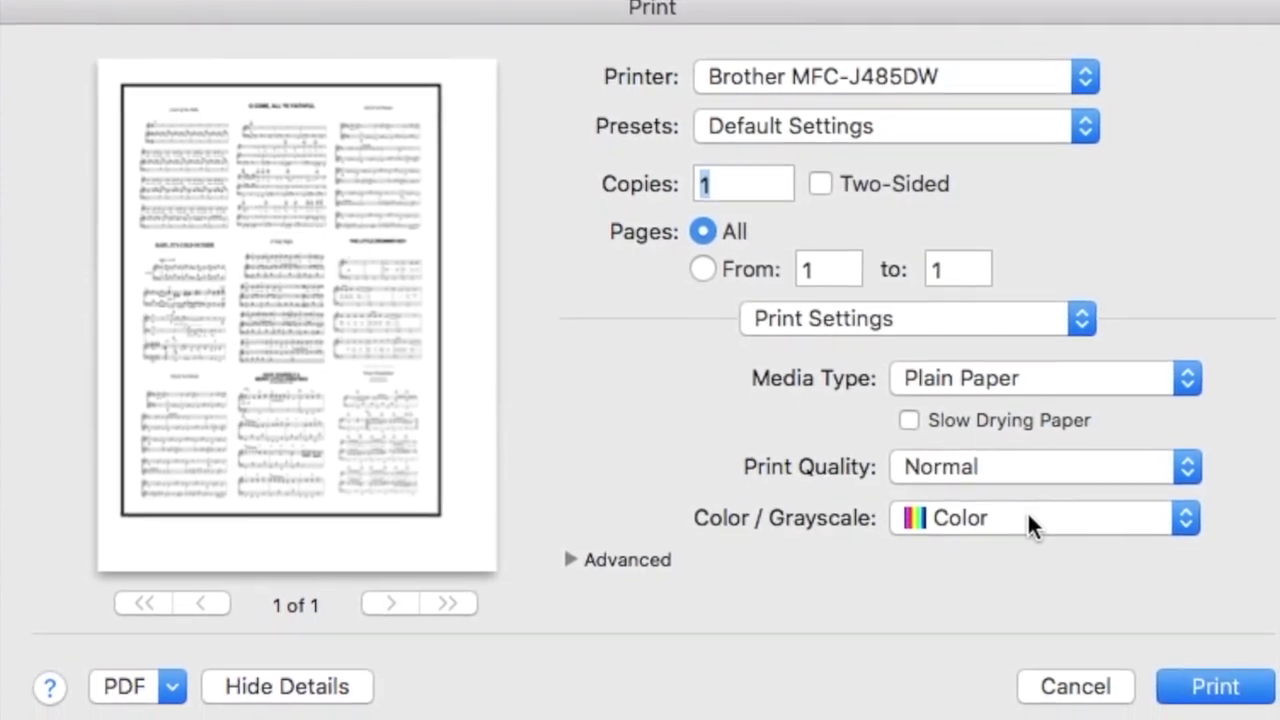
click(1031, 526)
click(1018, 540)
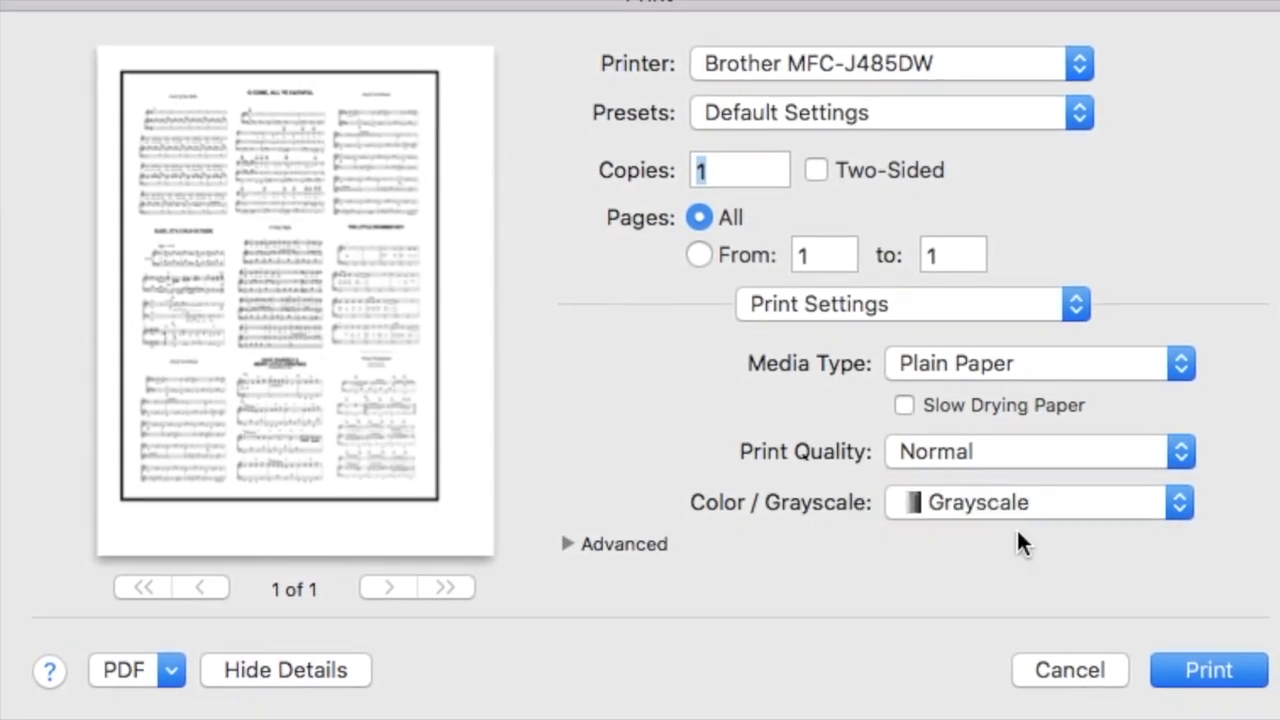
click(1208, 666)
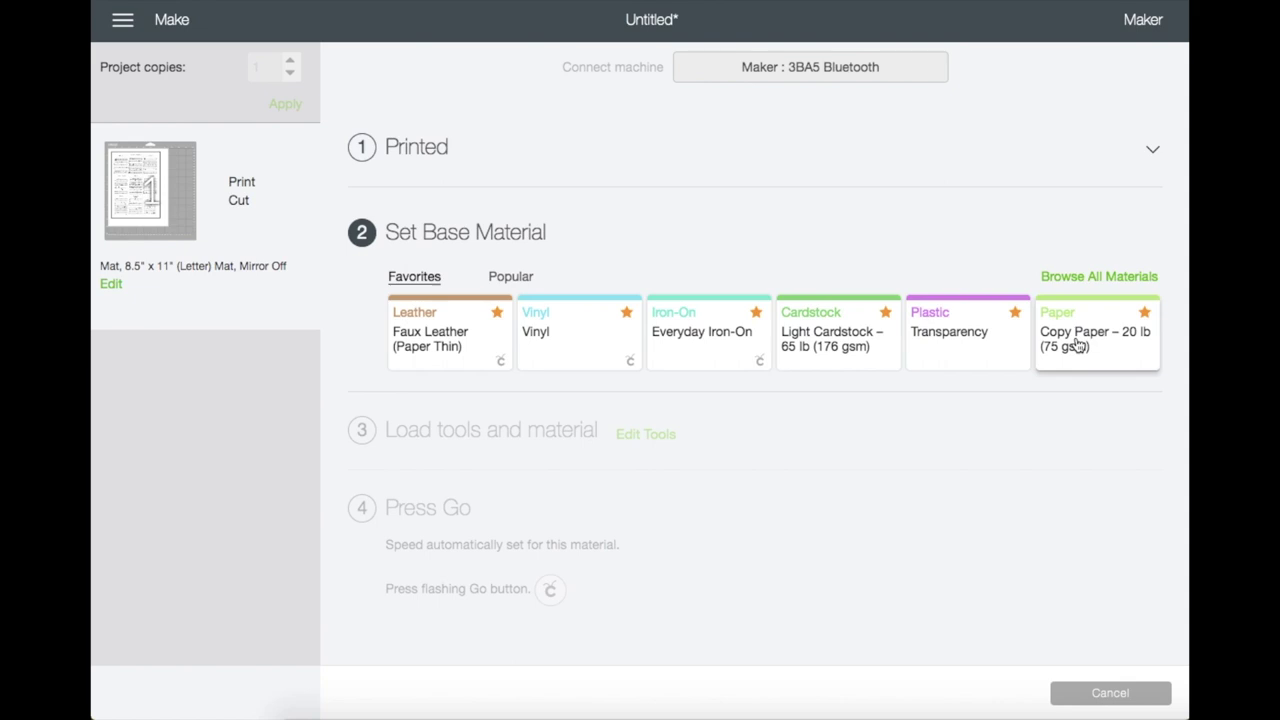
Step: Search the full materials list for 'copy paper', then close the list
click(1090, 277)
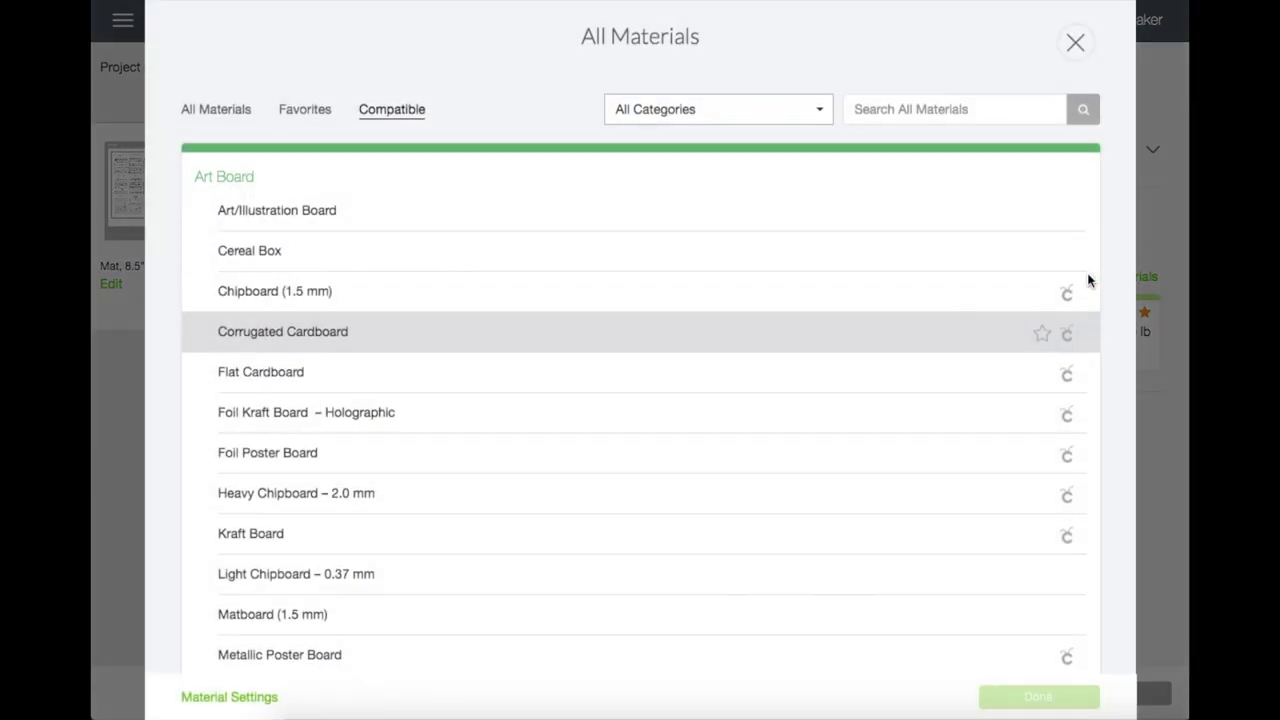
click(960, 109)
text(copy pap)
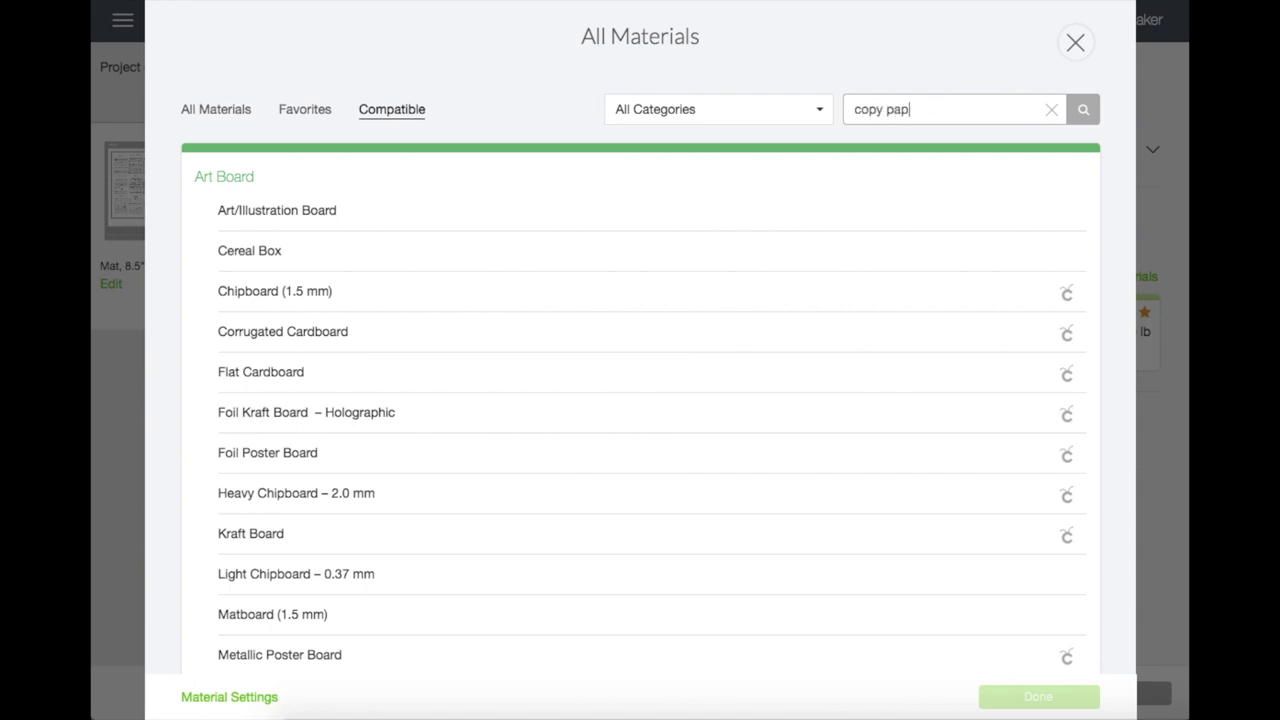
text(er)
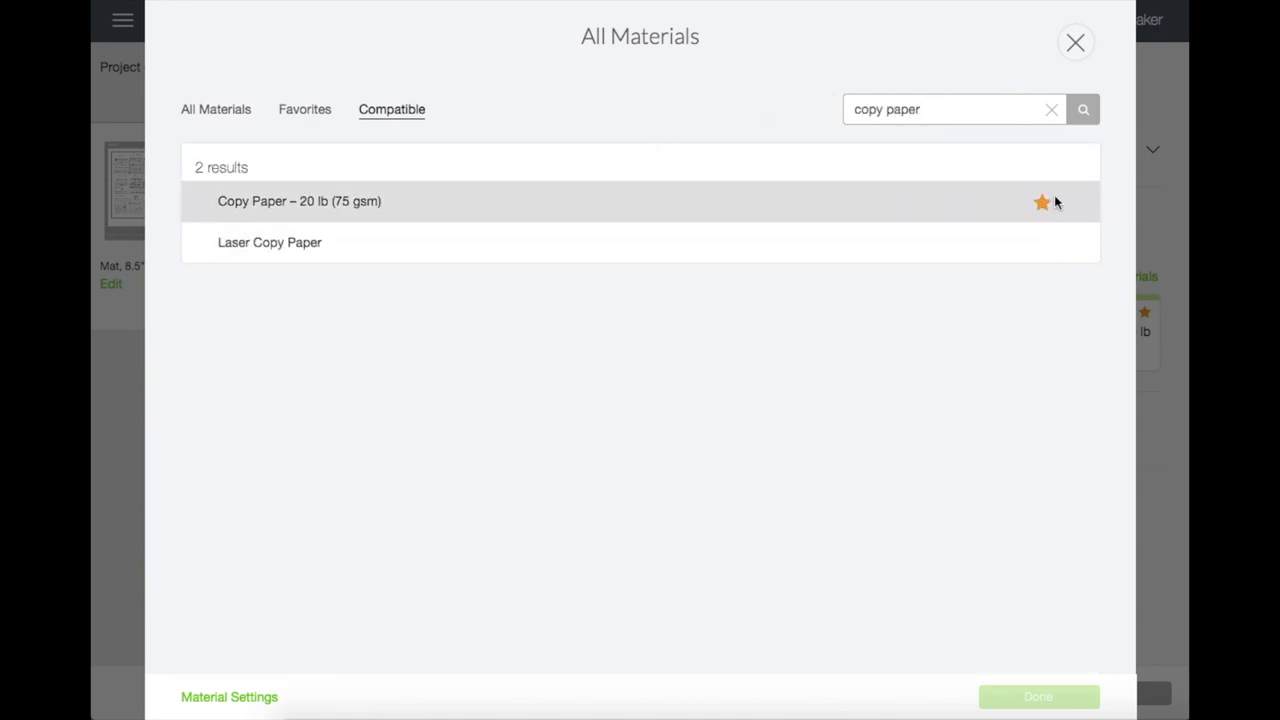
click(1075, 43)
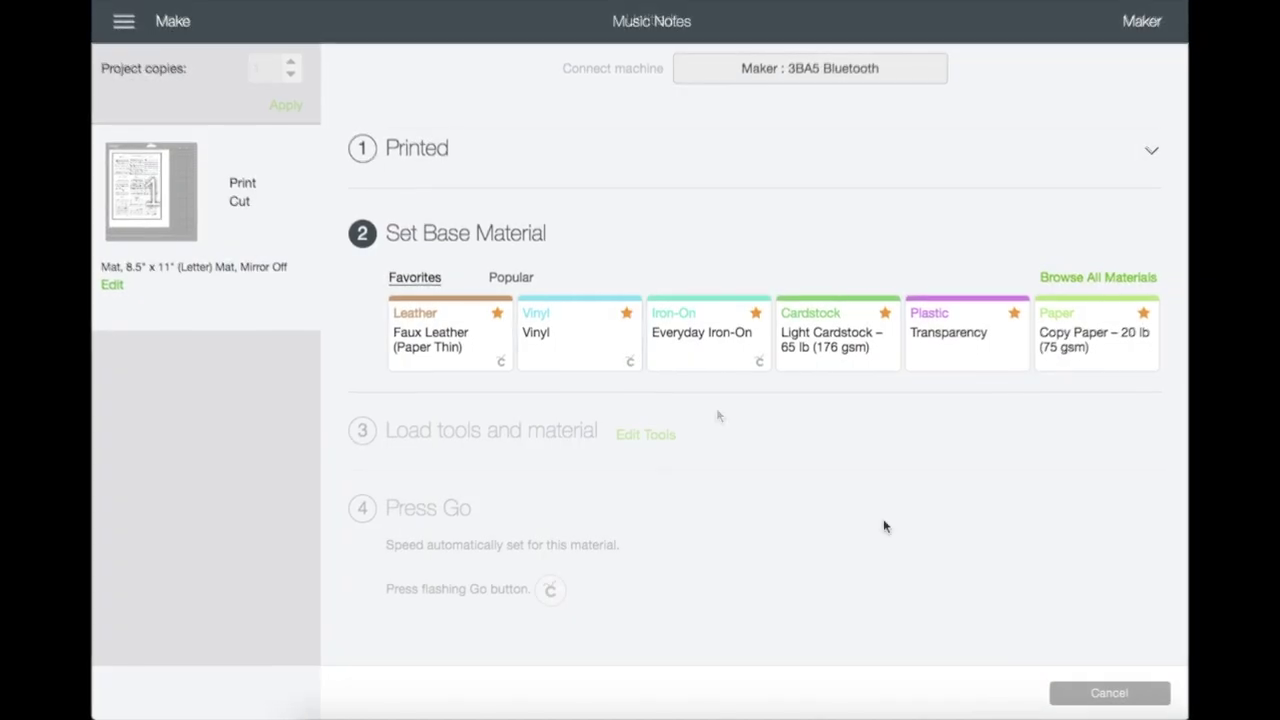
Step: Choose the Copy Paper – 20 lb (75 gsm) favorite and keep pressure at Default
click(1088, 352)
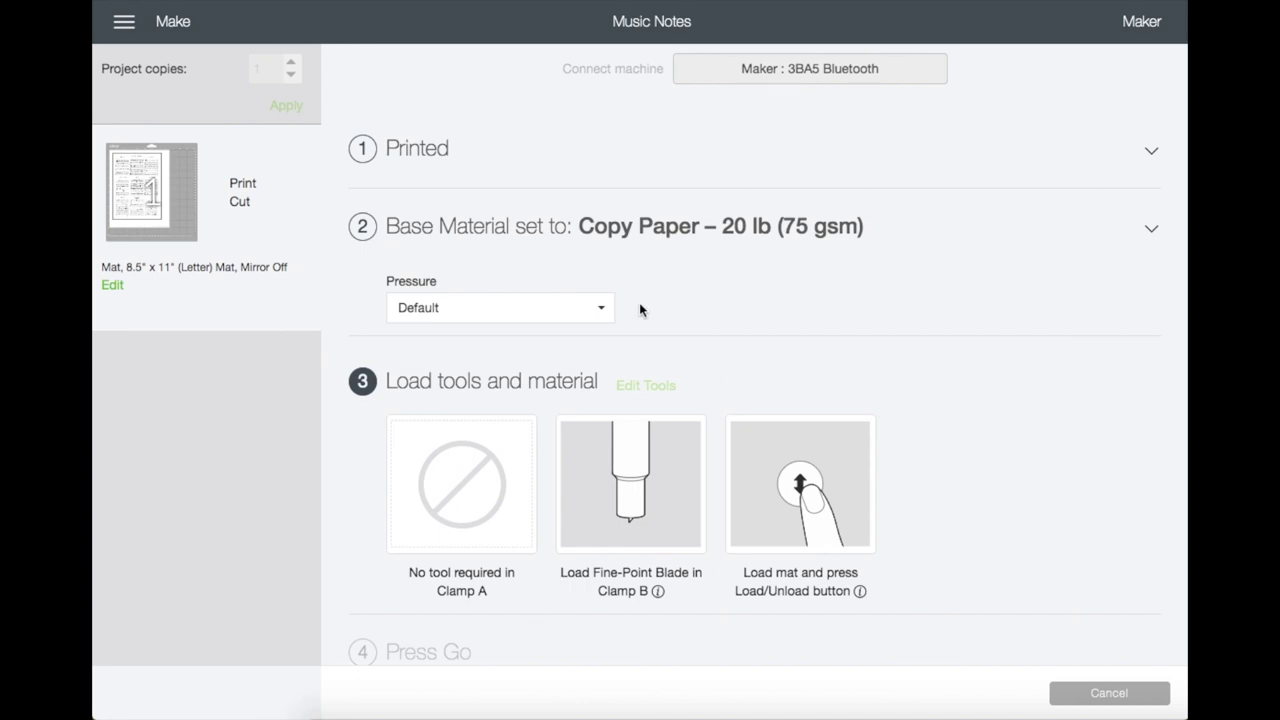
click(604, 314)
click(604, 314)
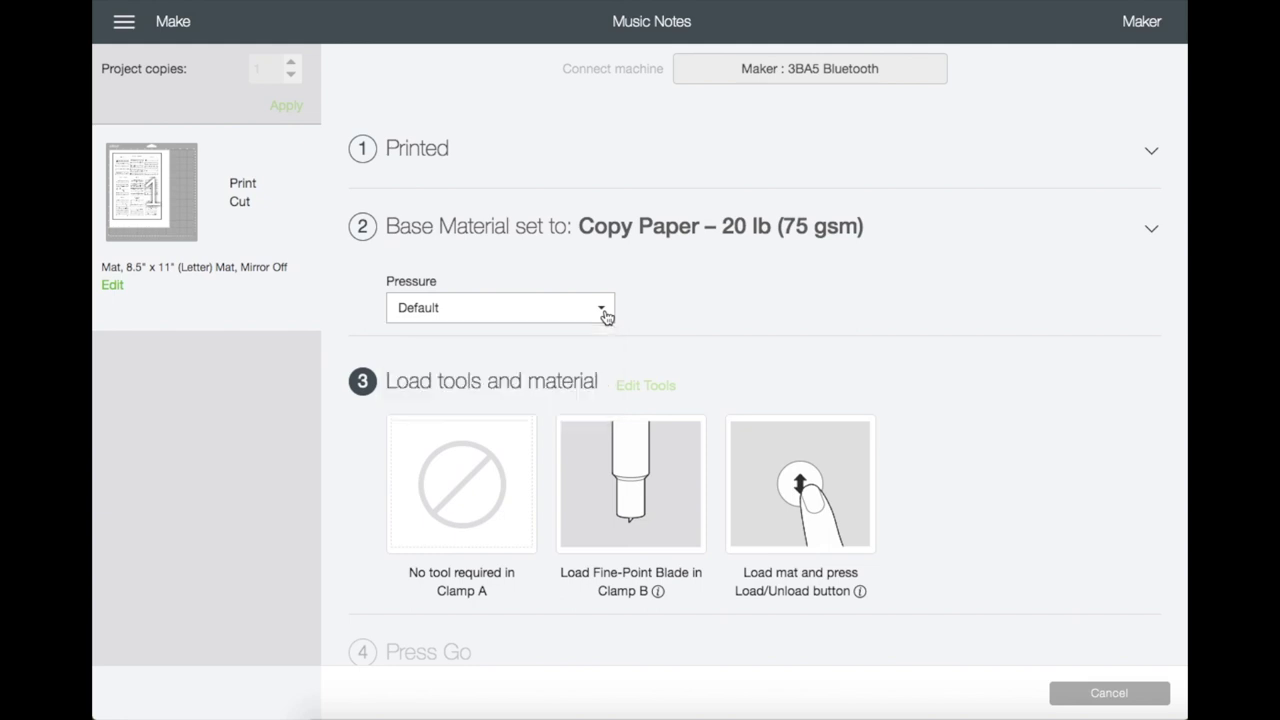